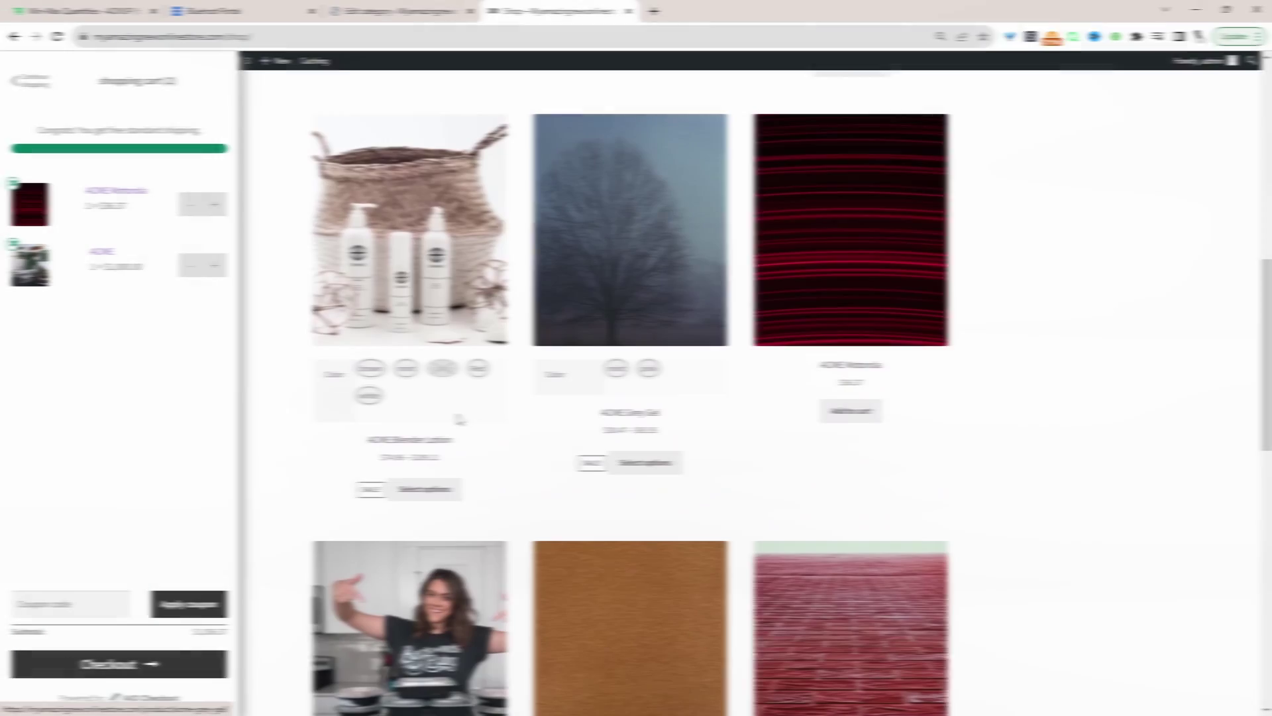
# Scroll back to the top of the Shop page to see the cart with ACME Motorola and ACME.
pyautogui.scroll(8, 806, 386)
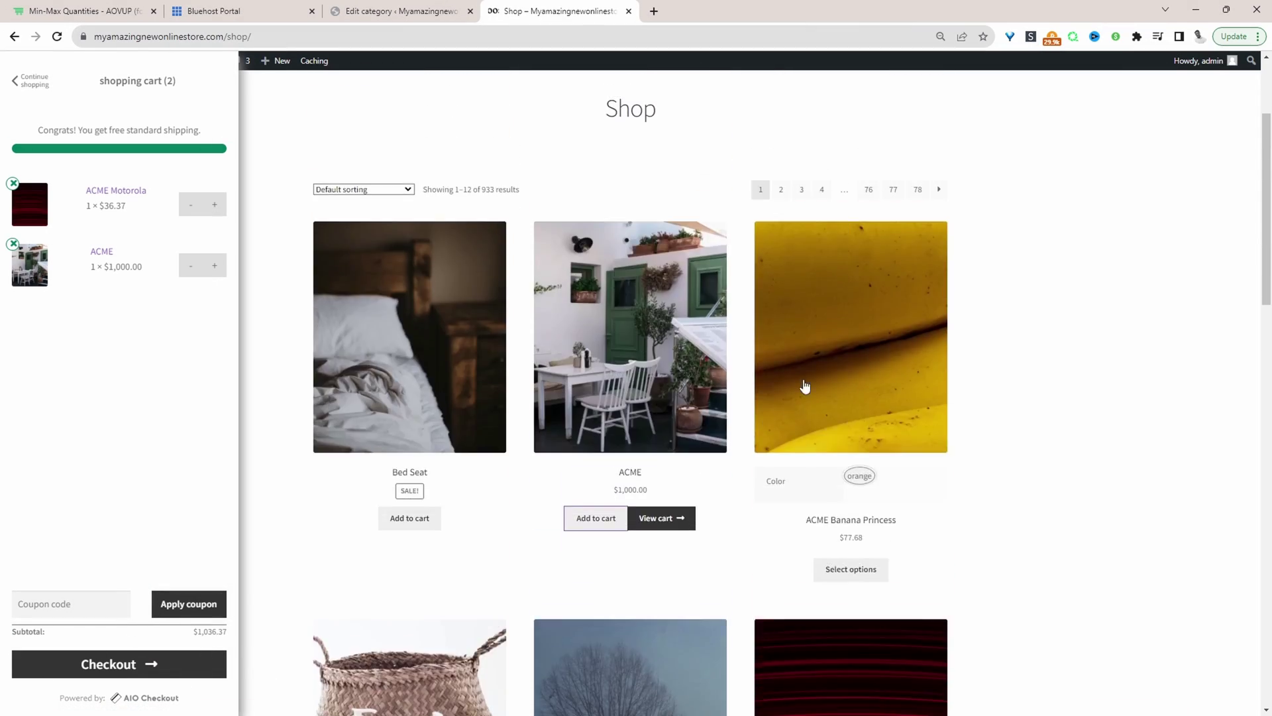
pyautogui.scroll(3, 806, 386)
# Open the cart, note the maximum-quantity warning, and confirm checkout is blocked with two items.
pyautogui.moveTo(942, 175)
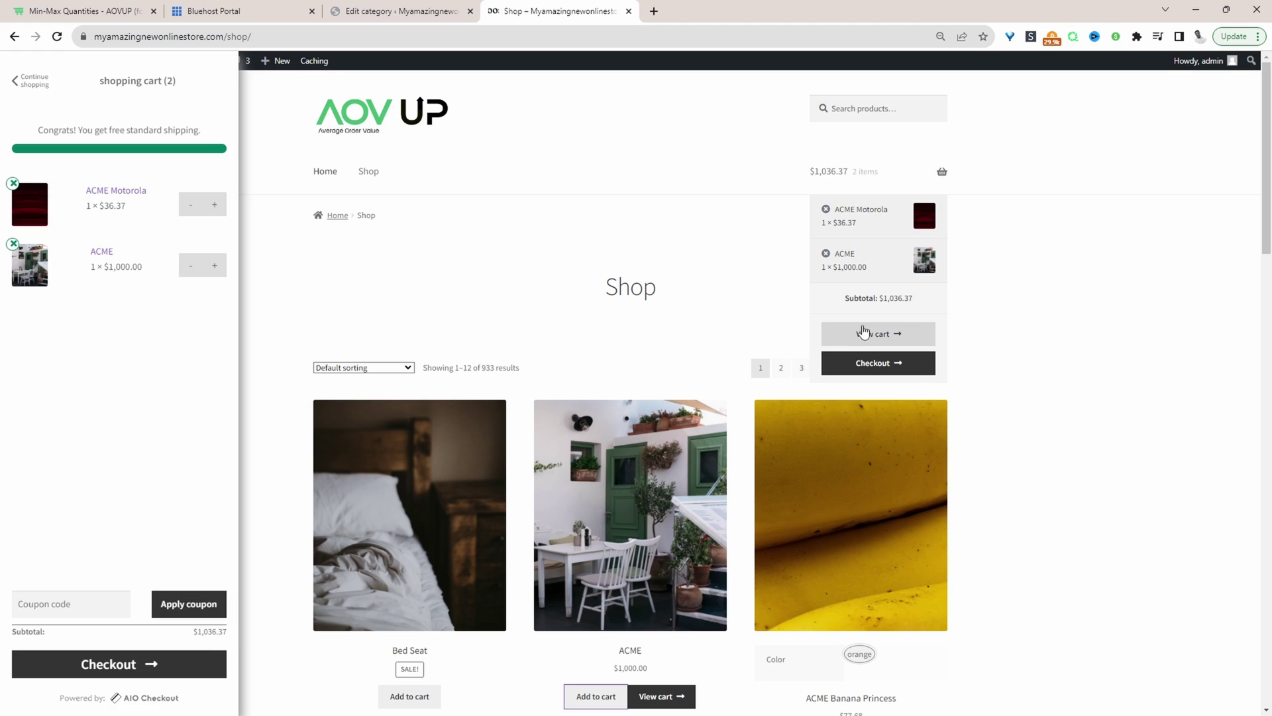
pyautogui.click(863, 333)
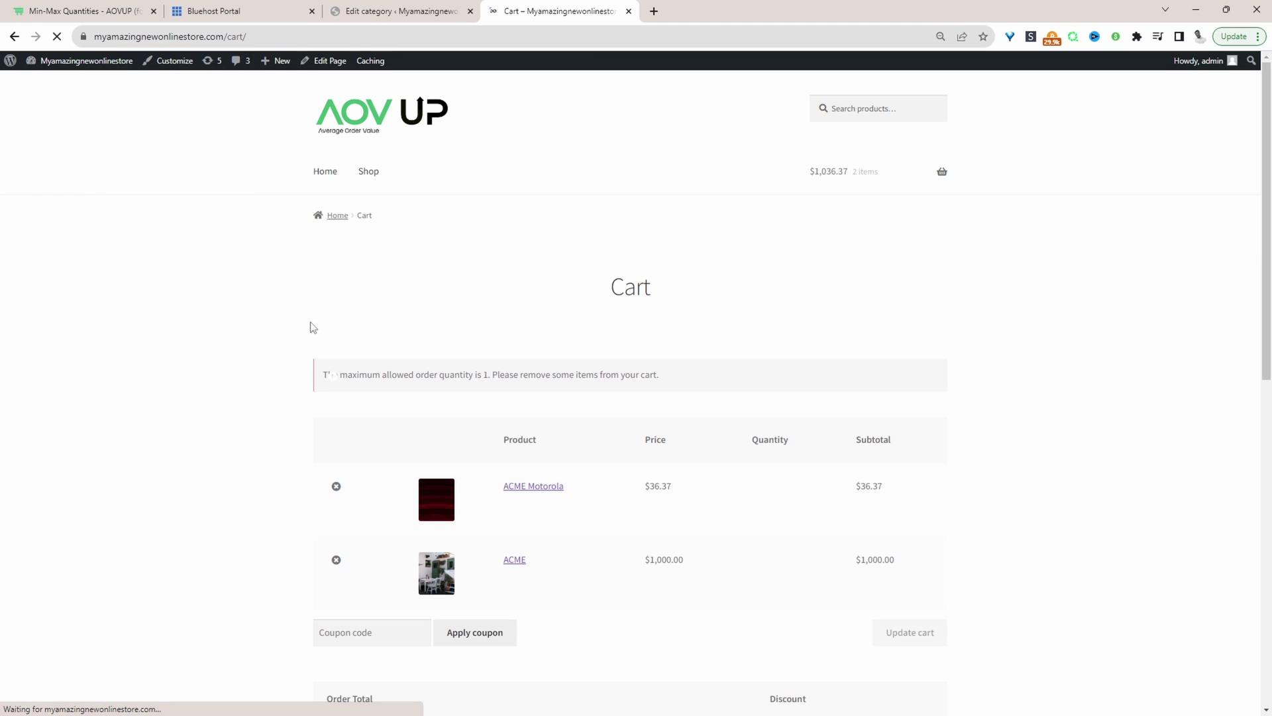
pyautogui.moveTo(392, 381); pyautogui.dragTo(672, 388)
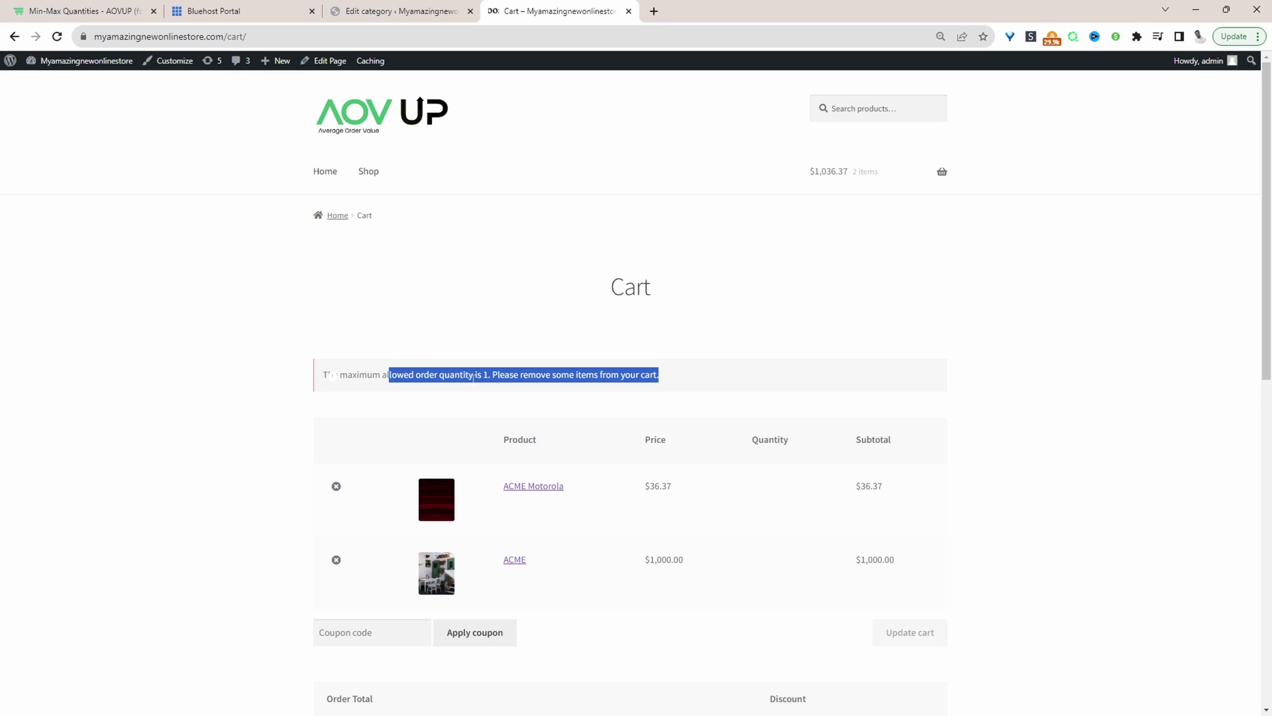
pyautogui.scroll(-10, 474, 376)
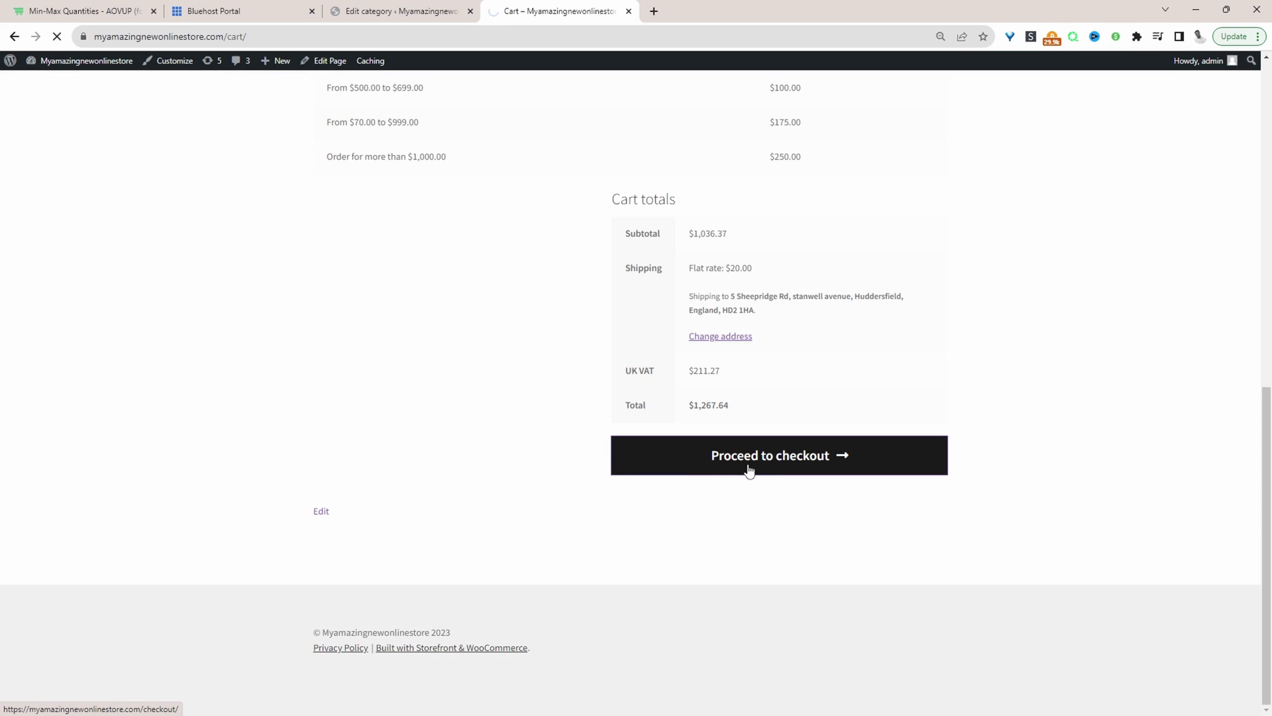
pyautogui.click(798, 476)
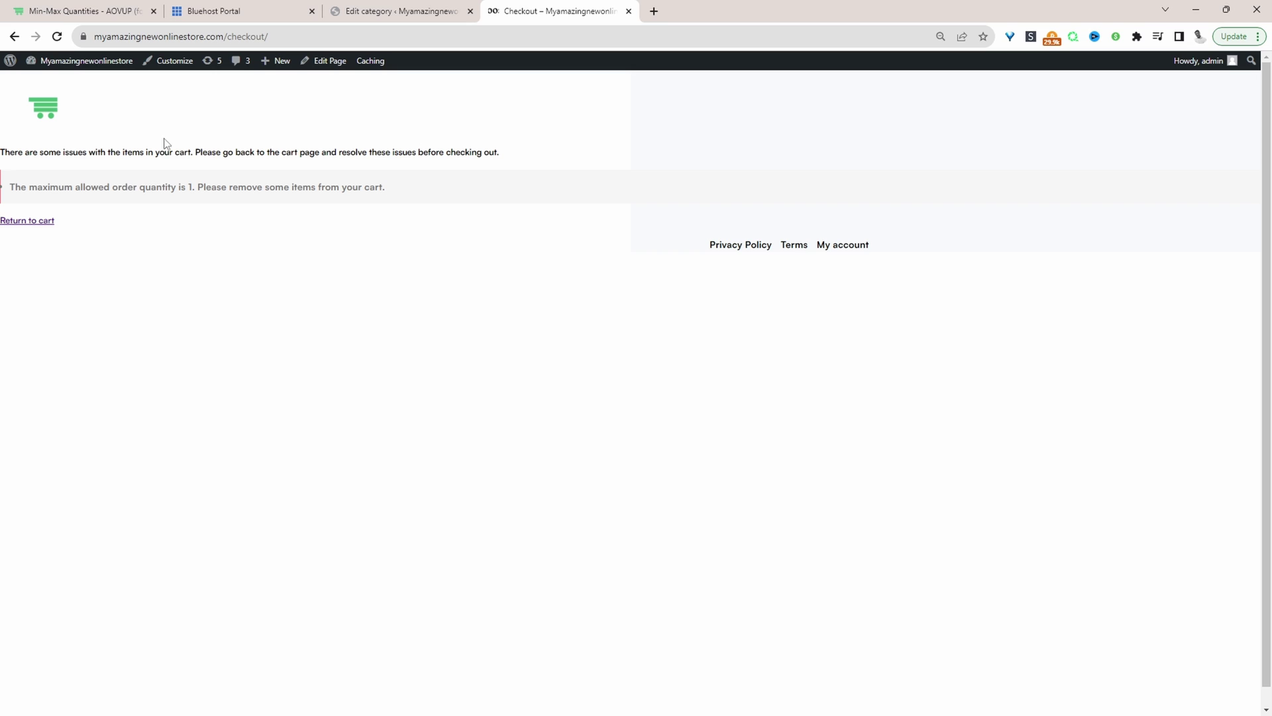
pyautogui.click(34, 221)
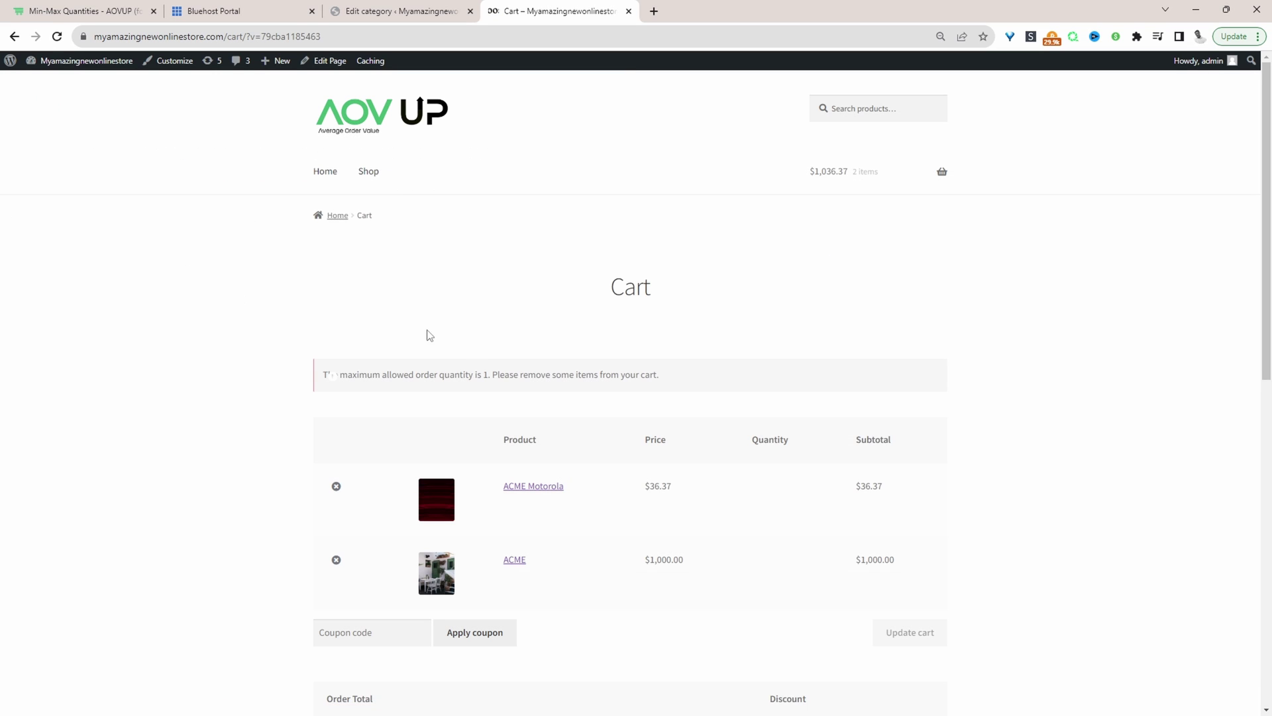
# Remove ACME from the cart, check out with only ACME Motorola, then return to the plugin tab.
pyautogui.click(336, 540)
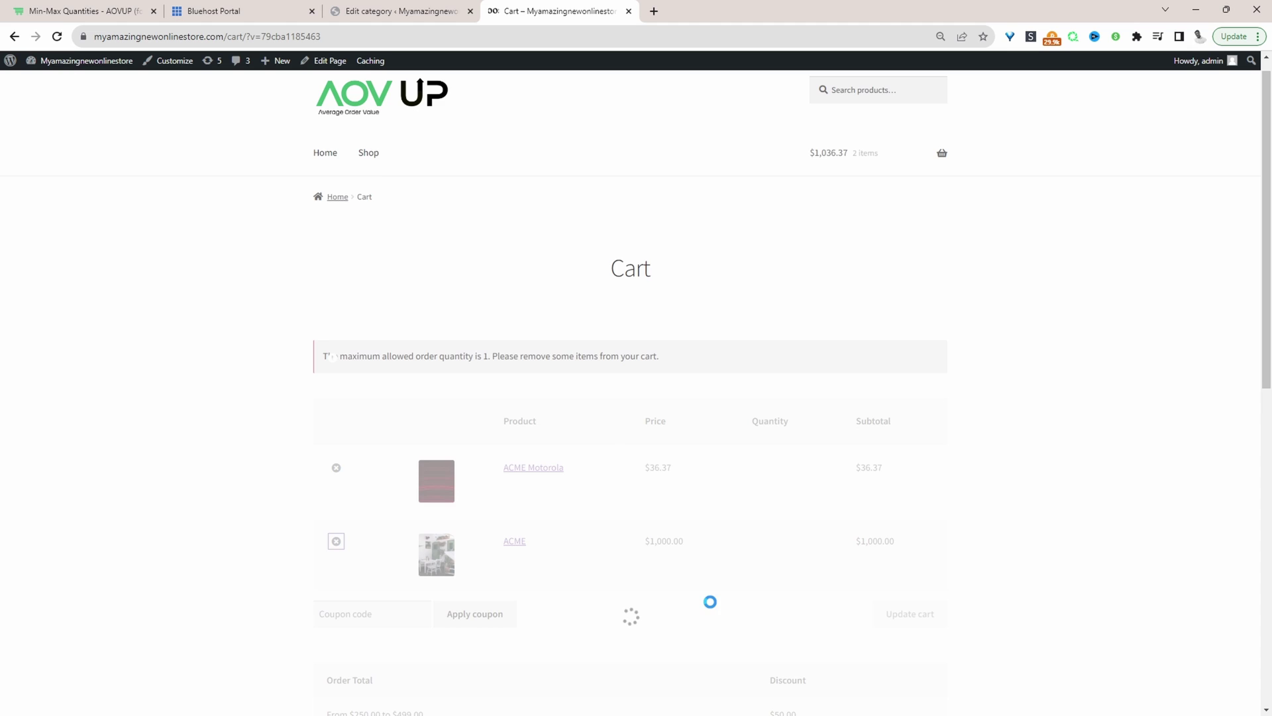
pyautogui.scroll(-5, 714, 552)
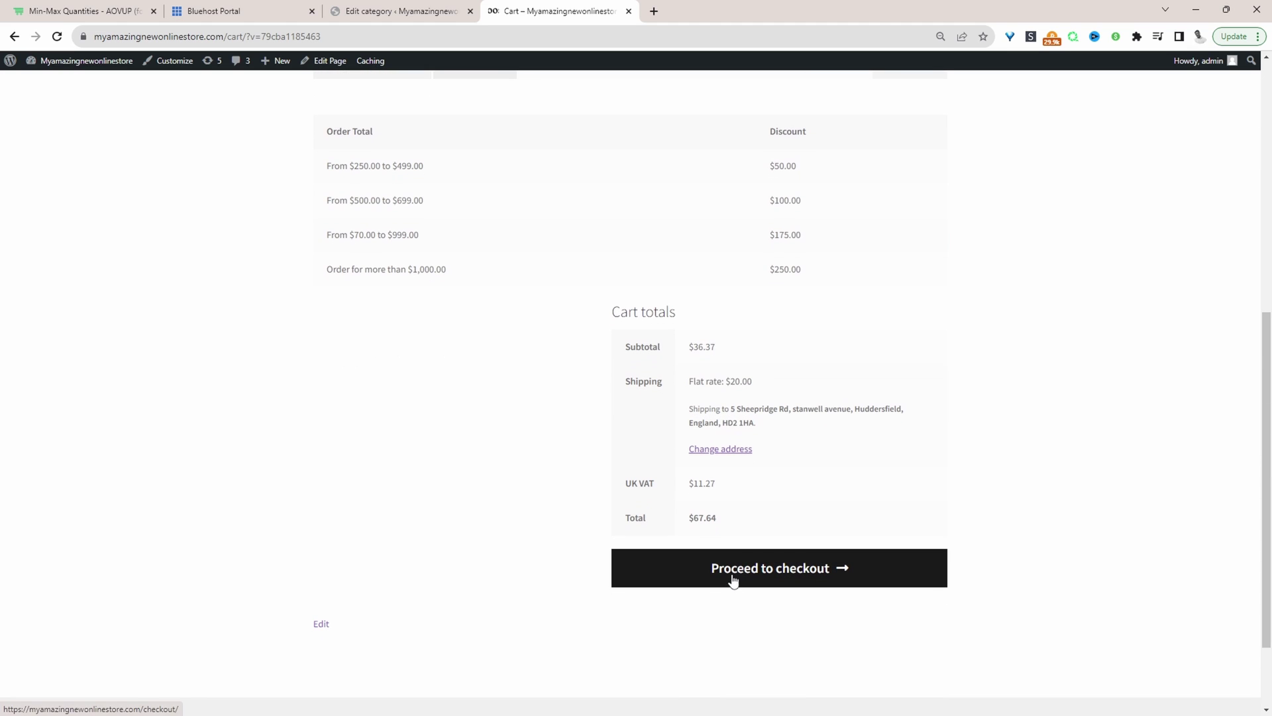
pyautogui.click(770, 579)
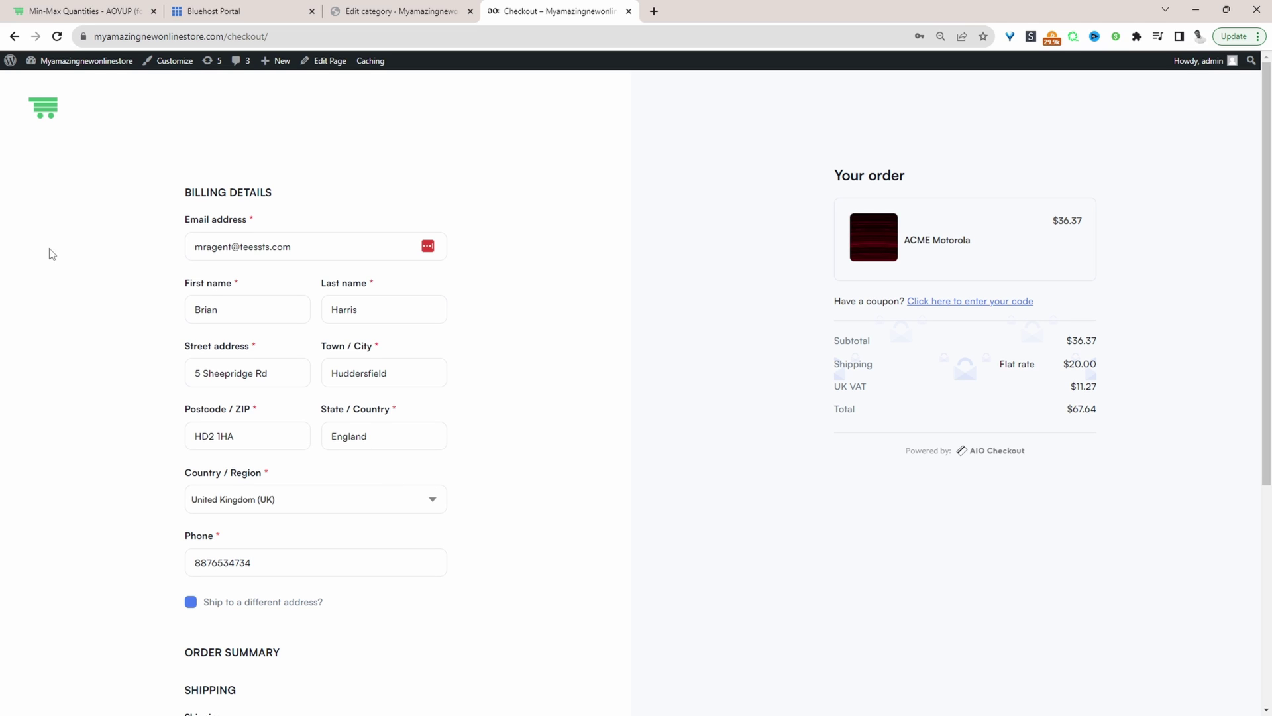
pyautogui.click(59, 11)
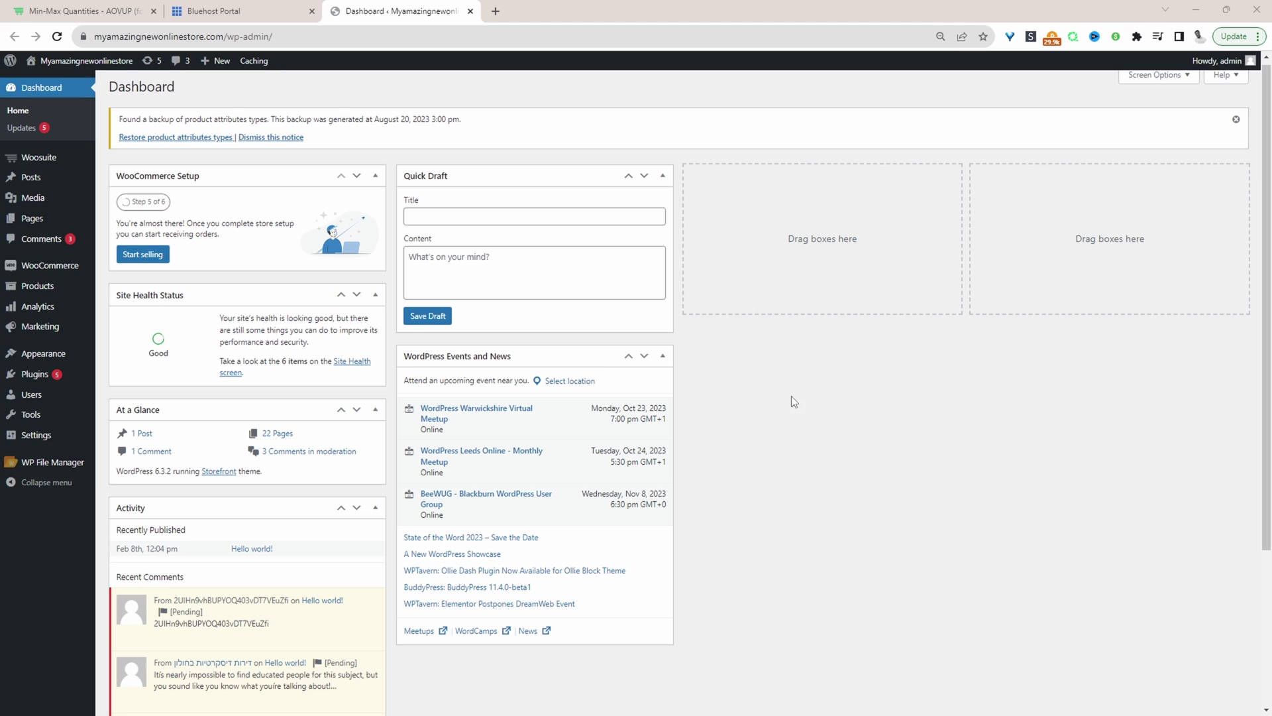
# Open Woosuite's Minimum/Maximum Quantity Rules settings from its addons list.
pyautogui.moveTo(35, 374)
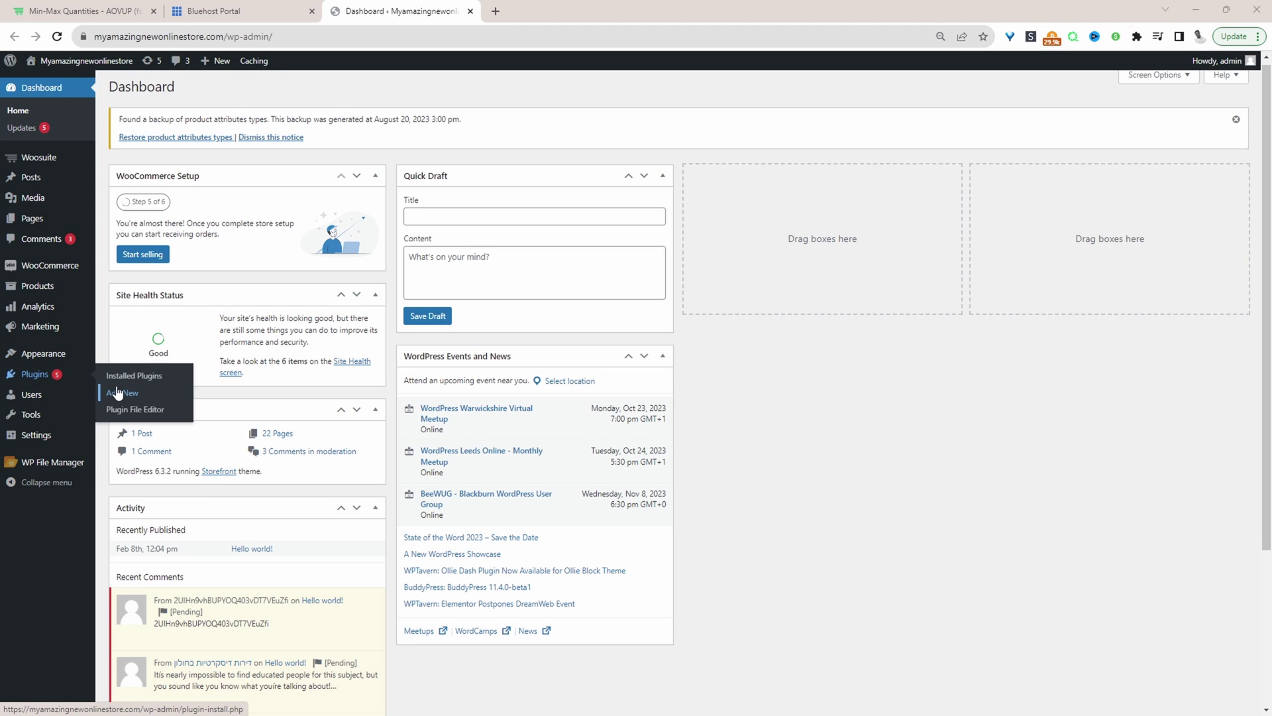
pyautogui.click(30, 241)
pyautogui.click(420, 187)
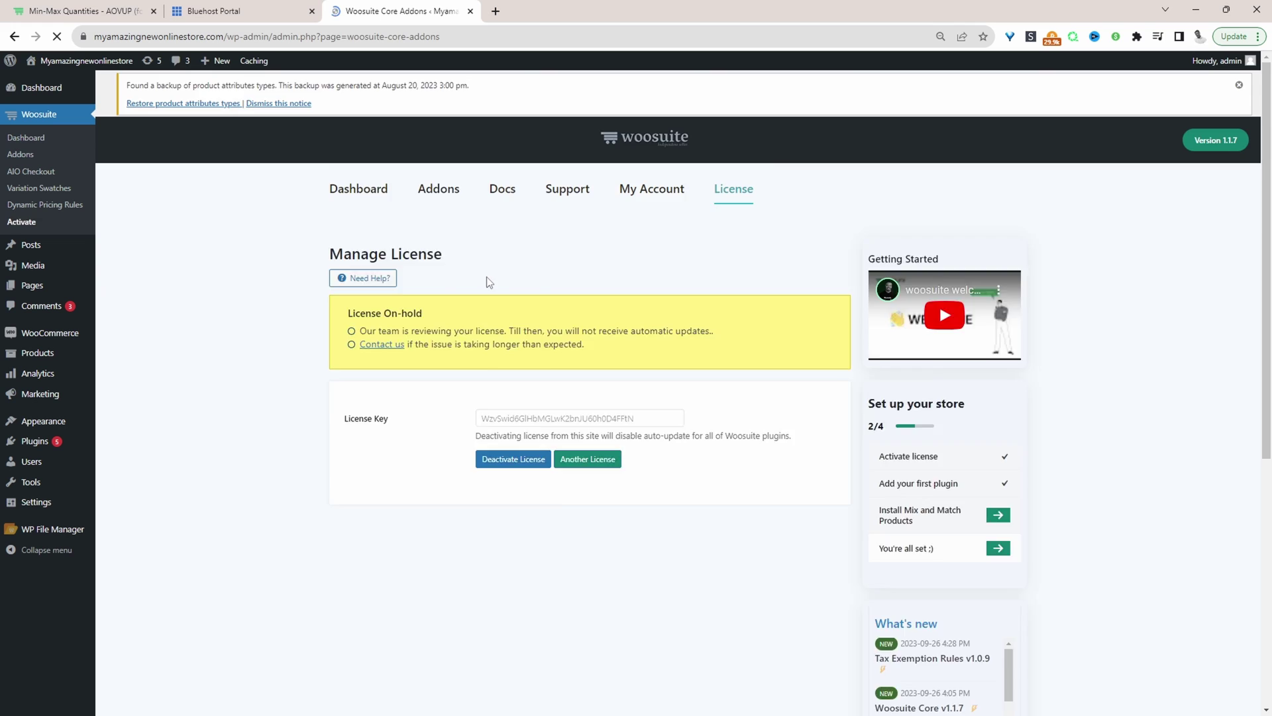
pyautogui.scroll(-10, 527, 358)
pyautogui.scroll(5, 903, 376)
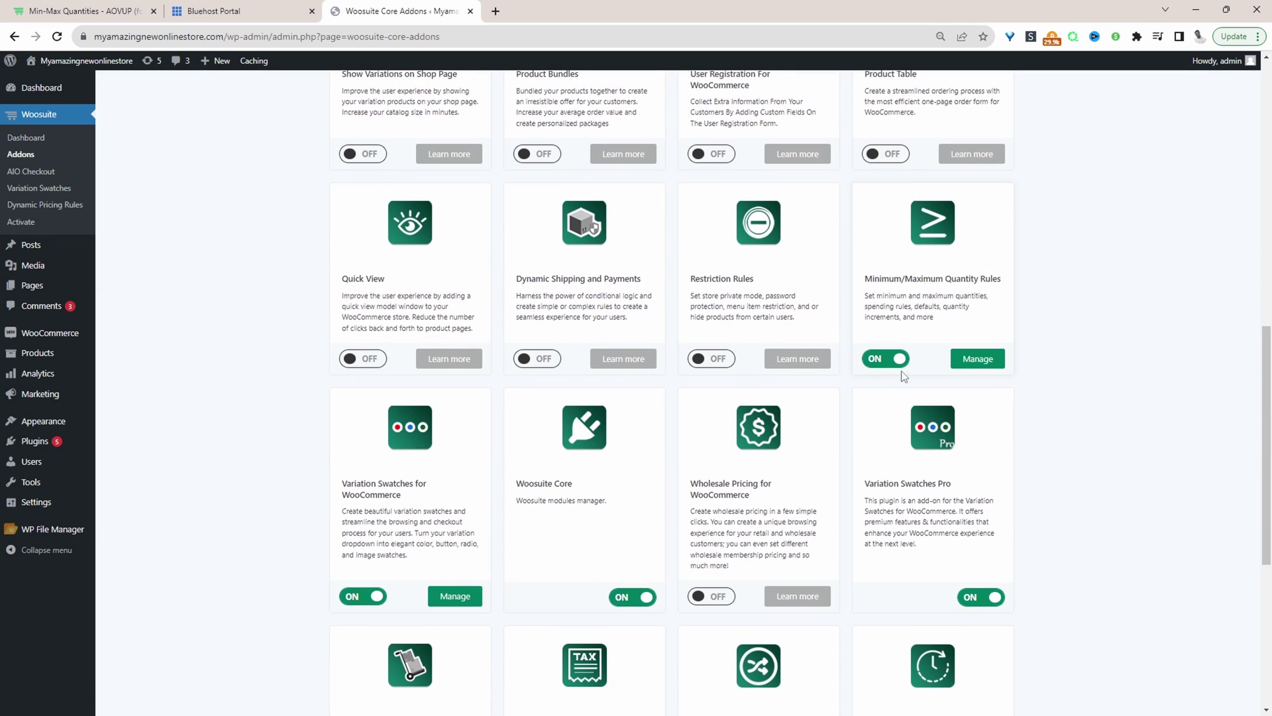
pyautogui.click(959, 362)
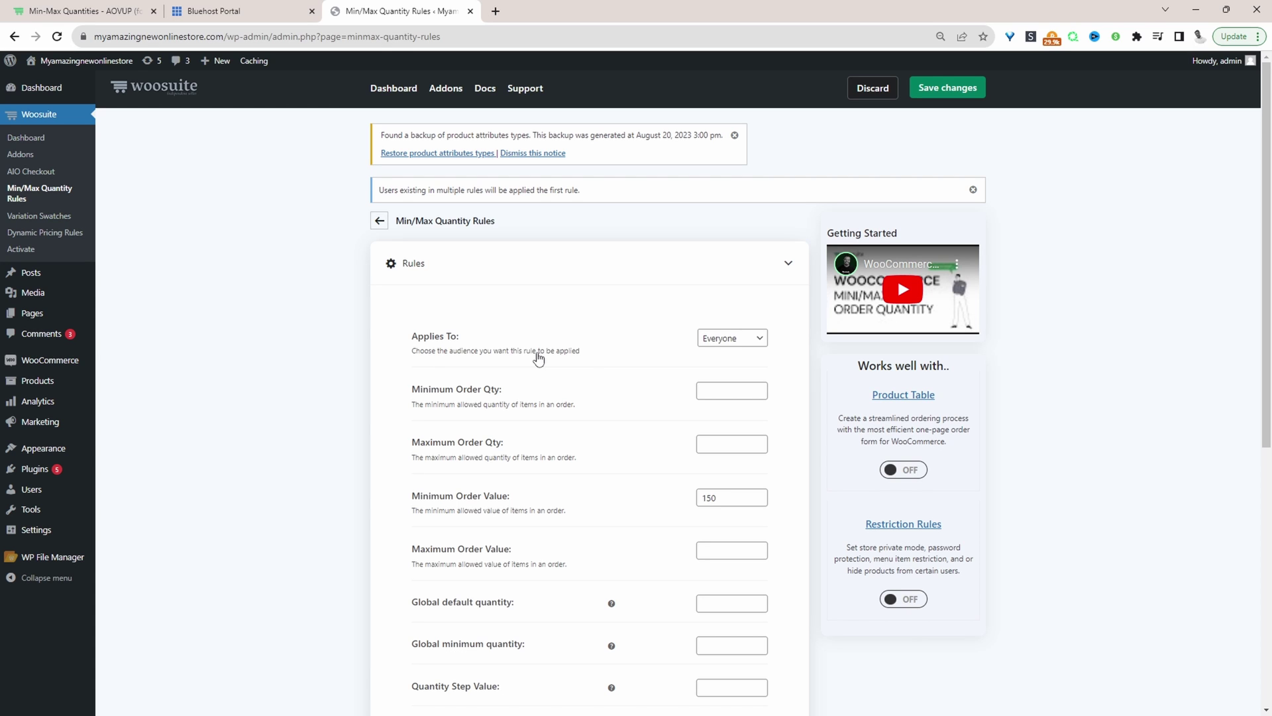
# Keep the rule on Everyone, set Maximum Order Qty to 1, clear the 150 minimum, and save.
pyautogui.click(727, 338)
pyautogui.click(733, 334)
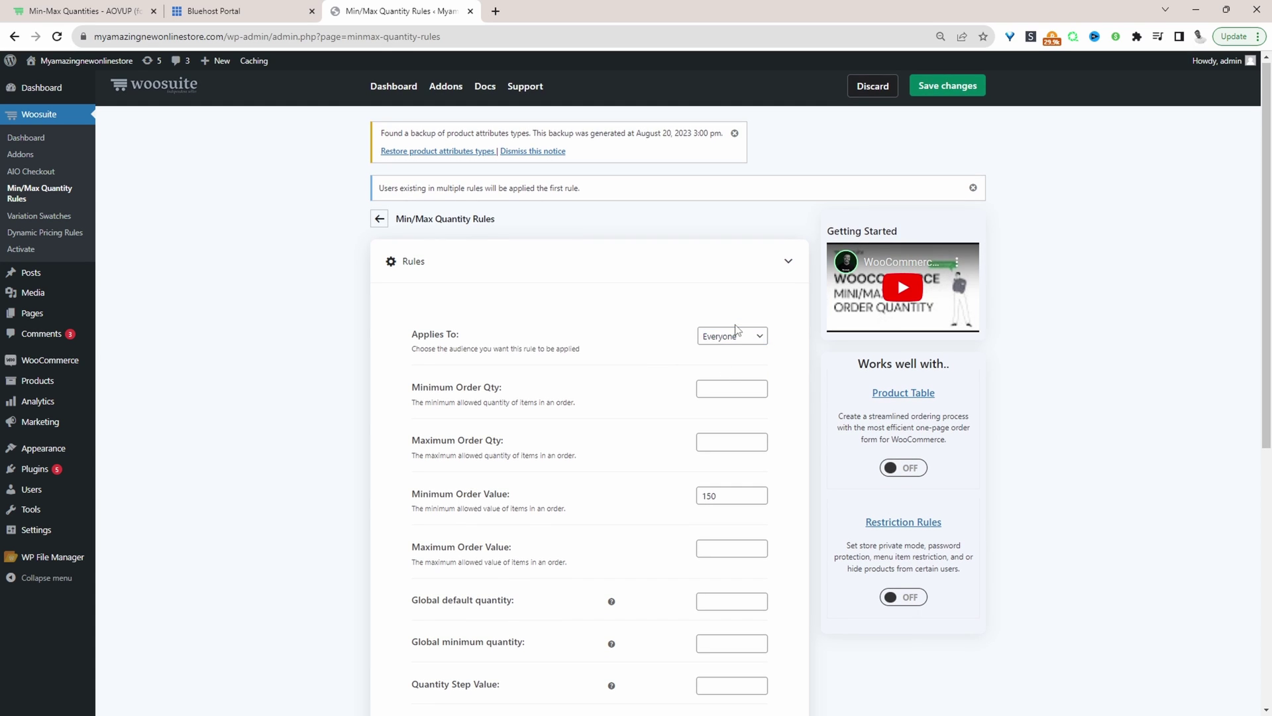
pyautogui.click(731, 336)
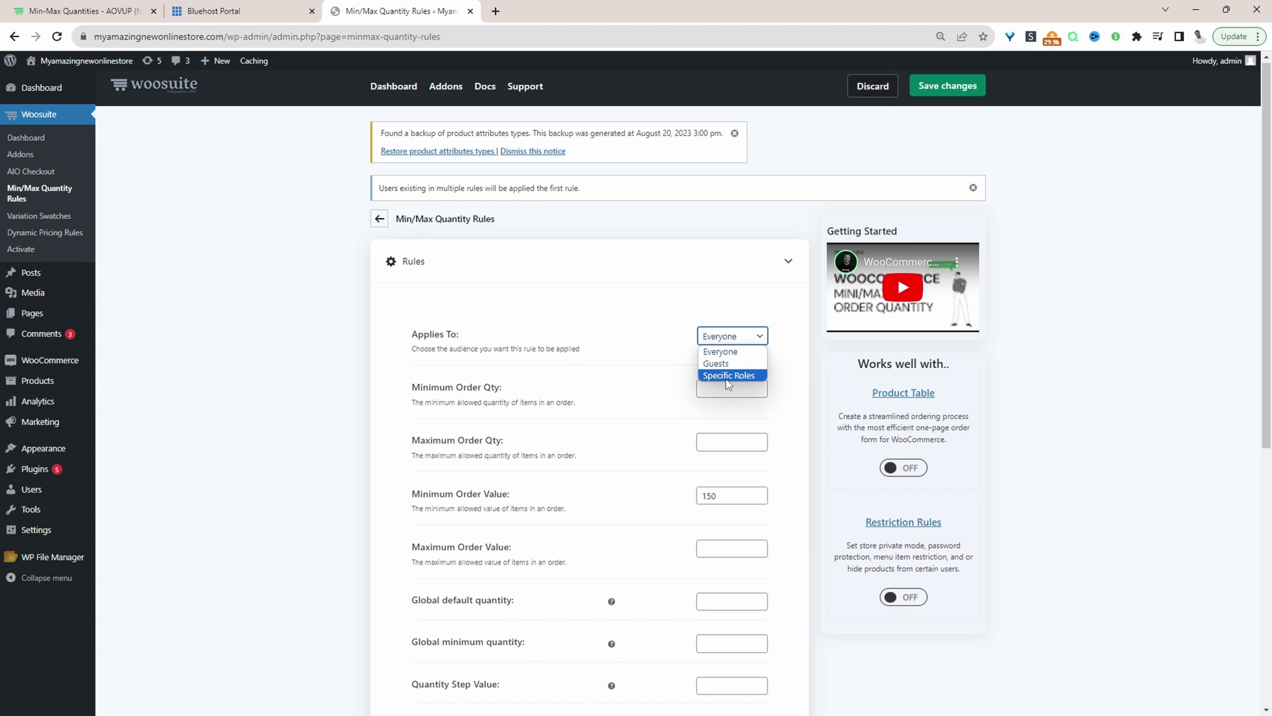
pyautogui.click(794, 362)
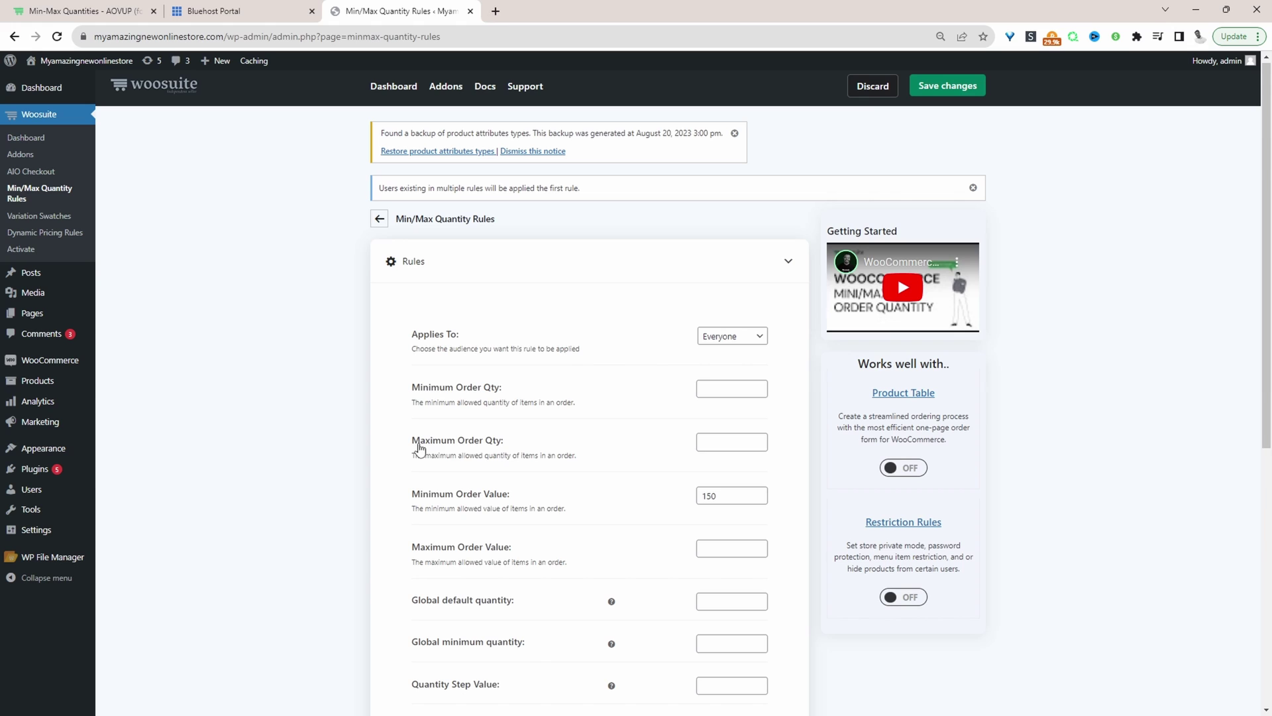
pyautogui.click(705, 443)
pyautogui.press('Tab')
pyautogui.press('BackSpace')
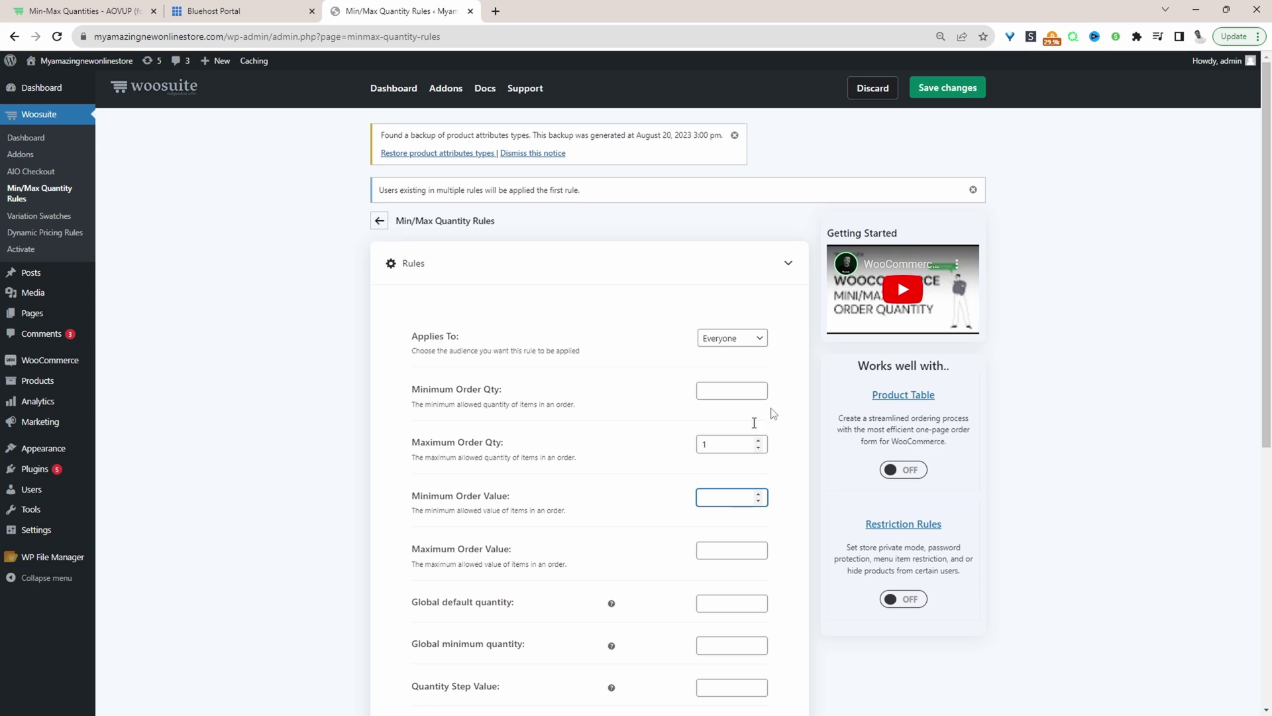
pyautogui.click(935, 97)
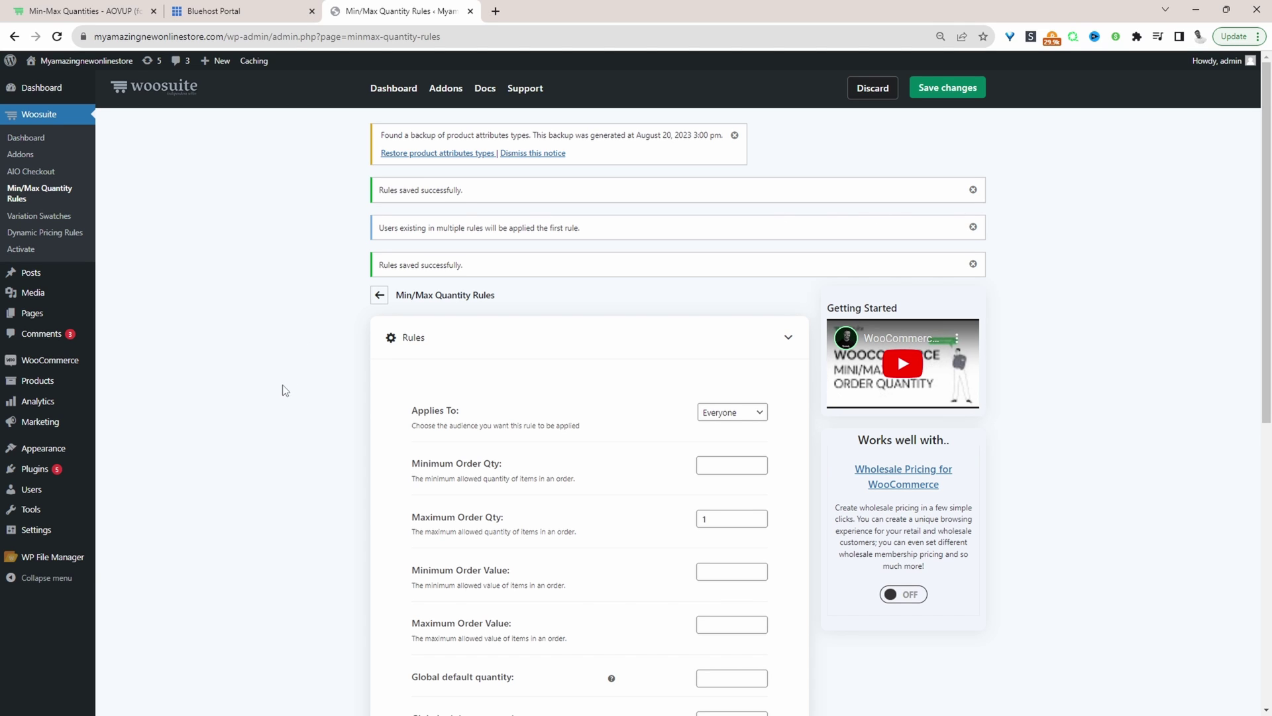
pyautogui.moveTo(61, 383)
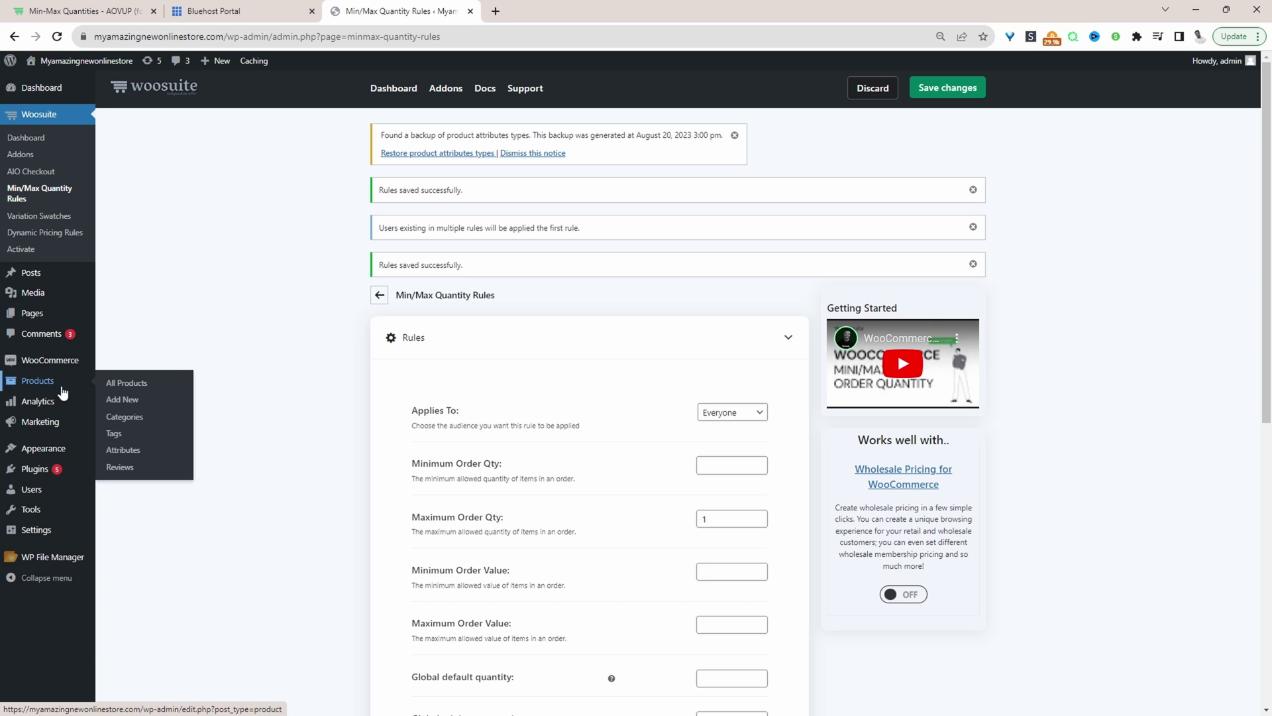
pyautogui.click(165, 435)
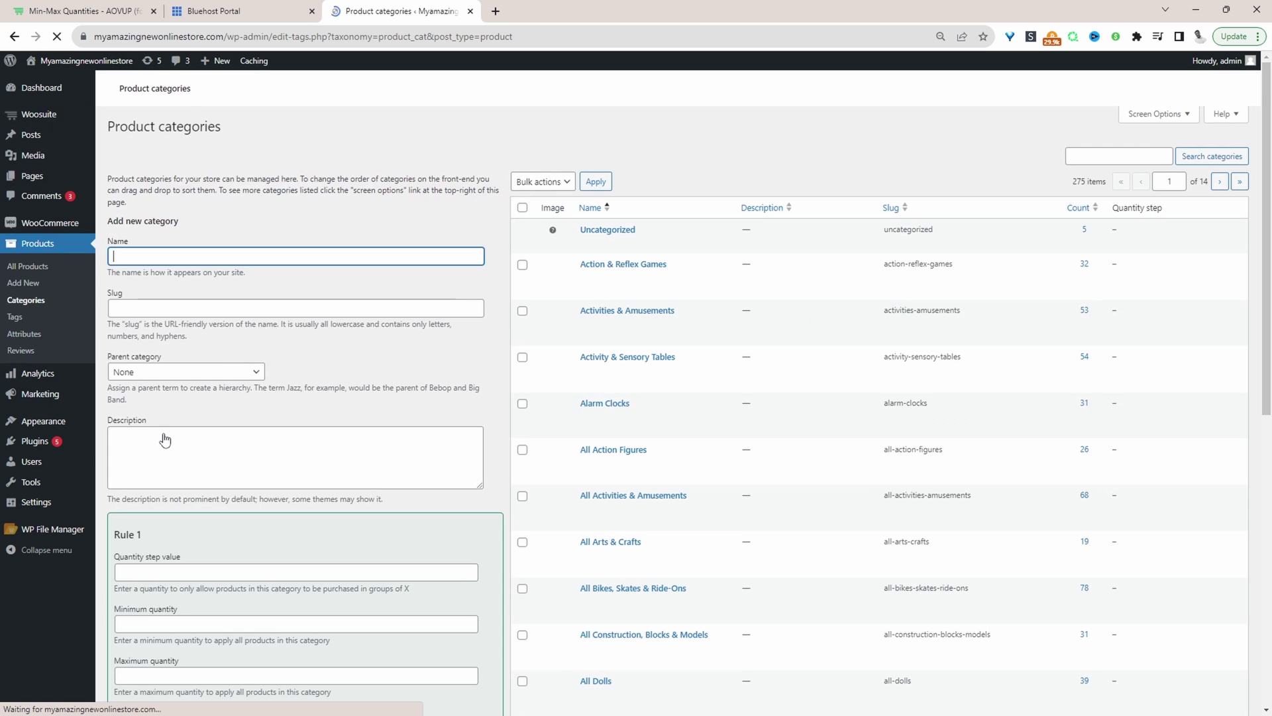
pyautogui.scroll(-4, 569, 457)
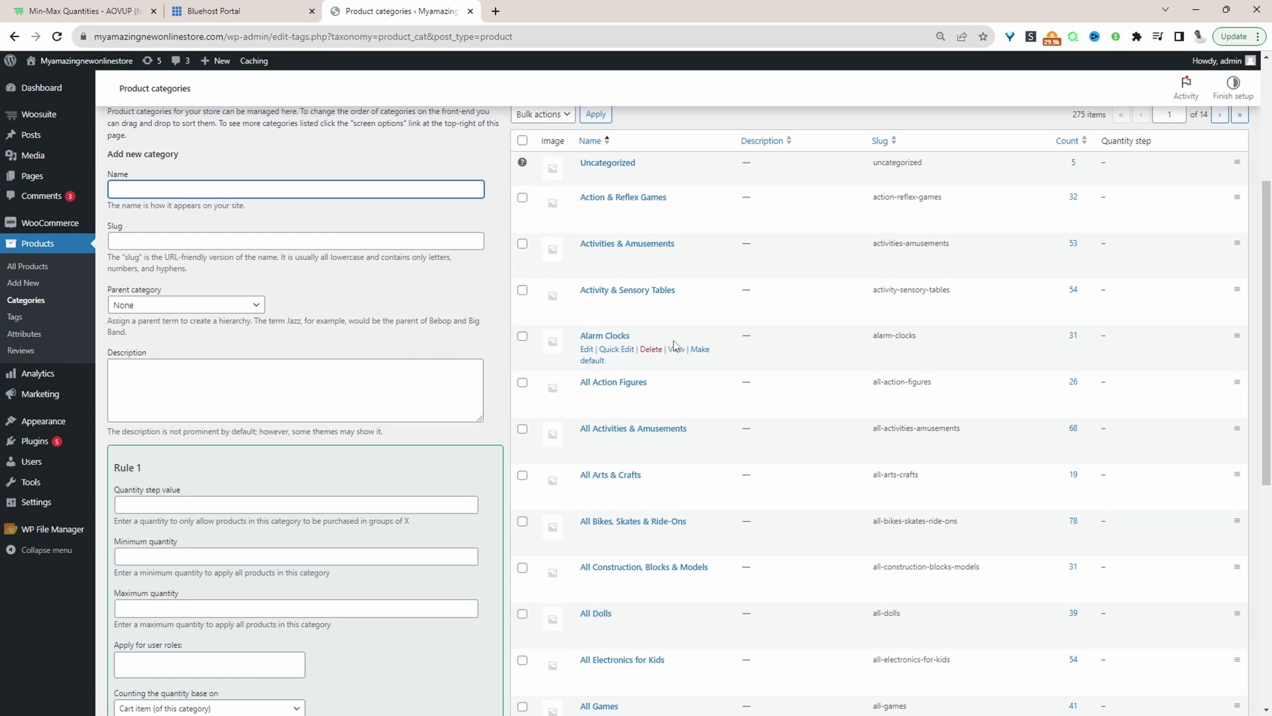
# Edit the Alarm Clocks category and review its maximum quantity and user-role options.
pyautogui.click(586, 350)
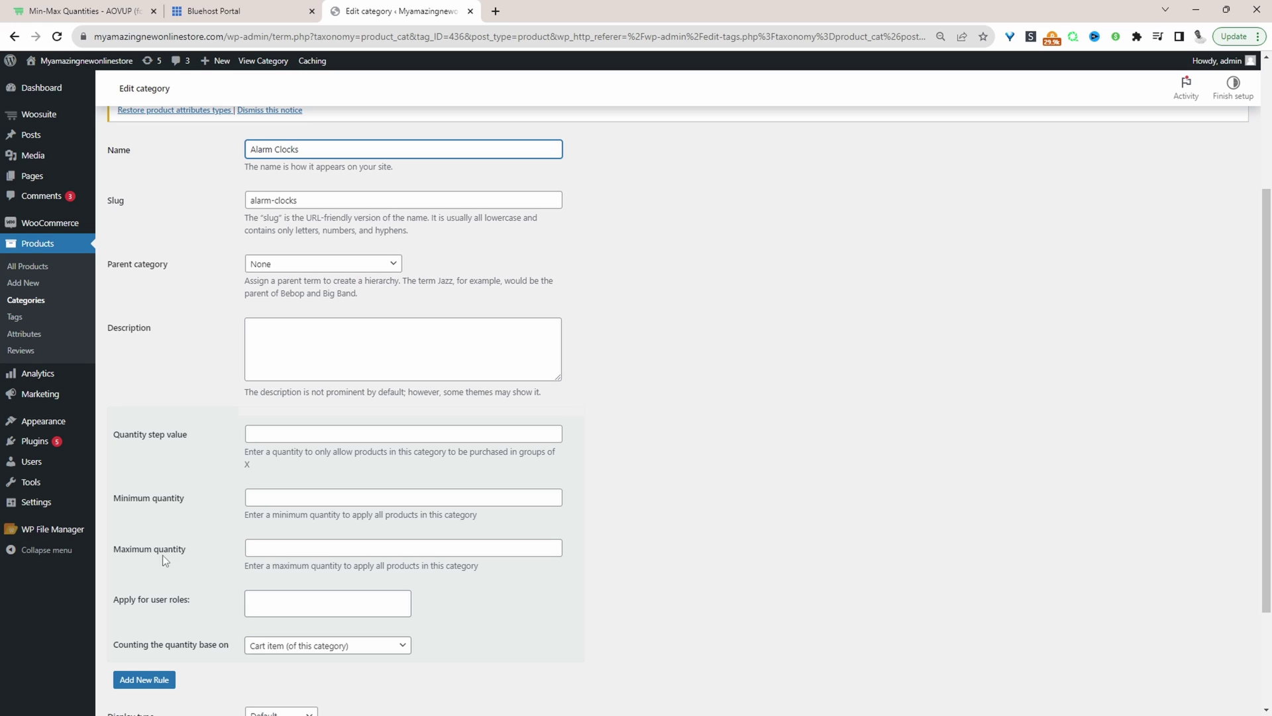
pyautogui.click(290, 547)
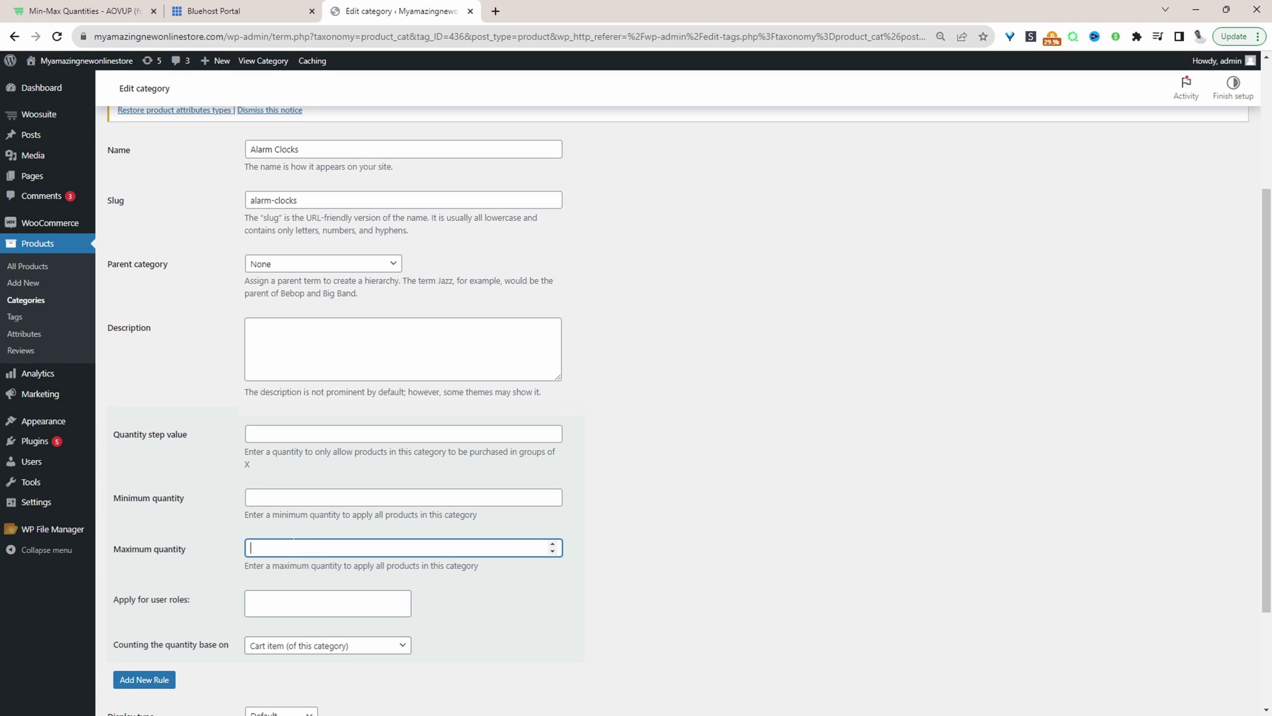
pyautogui.click(277, 601)
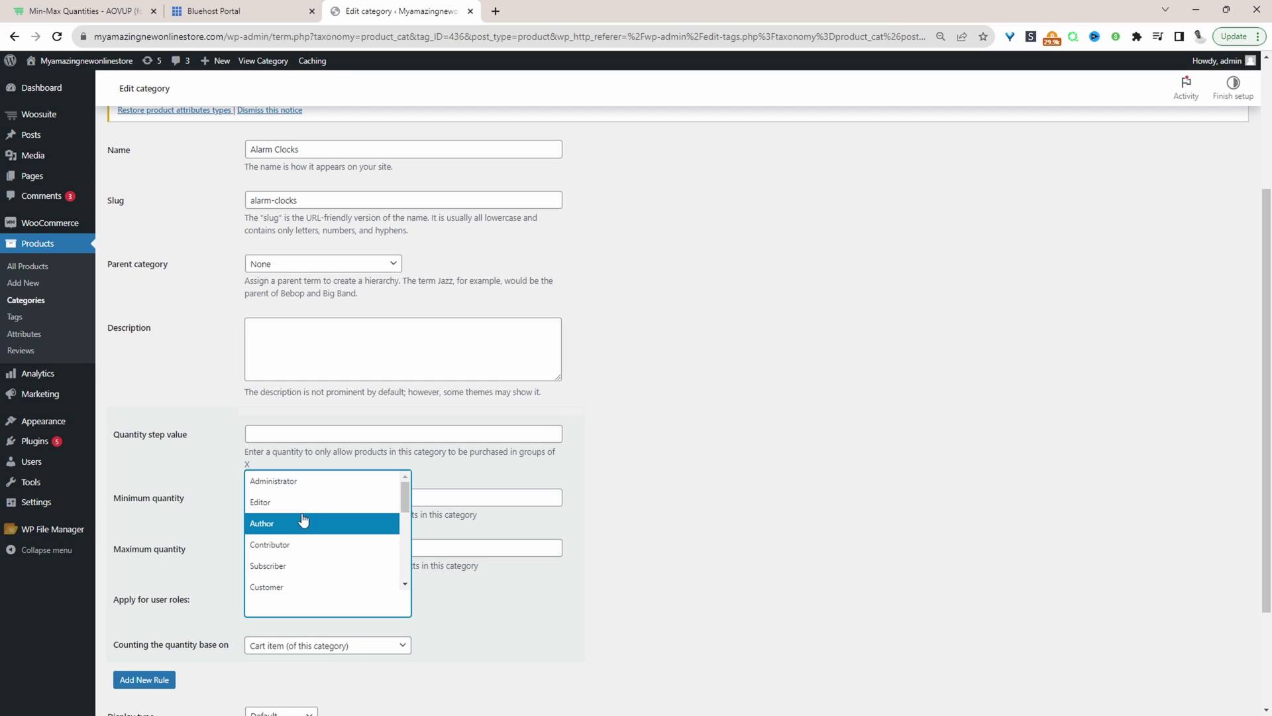
pyautogui.scroll(-5, 278, 571)
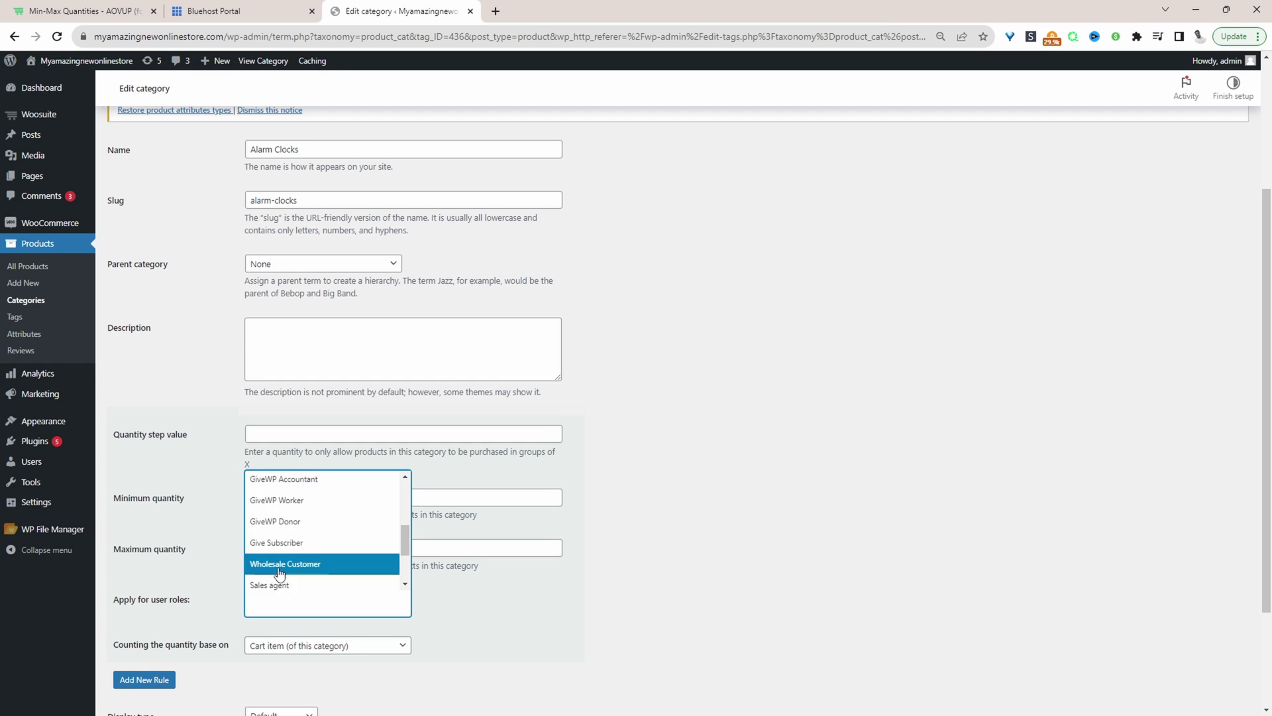
pyautogui.scroll(3, 652, 599)
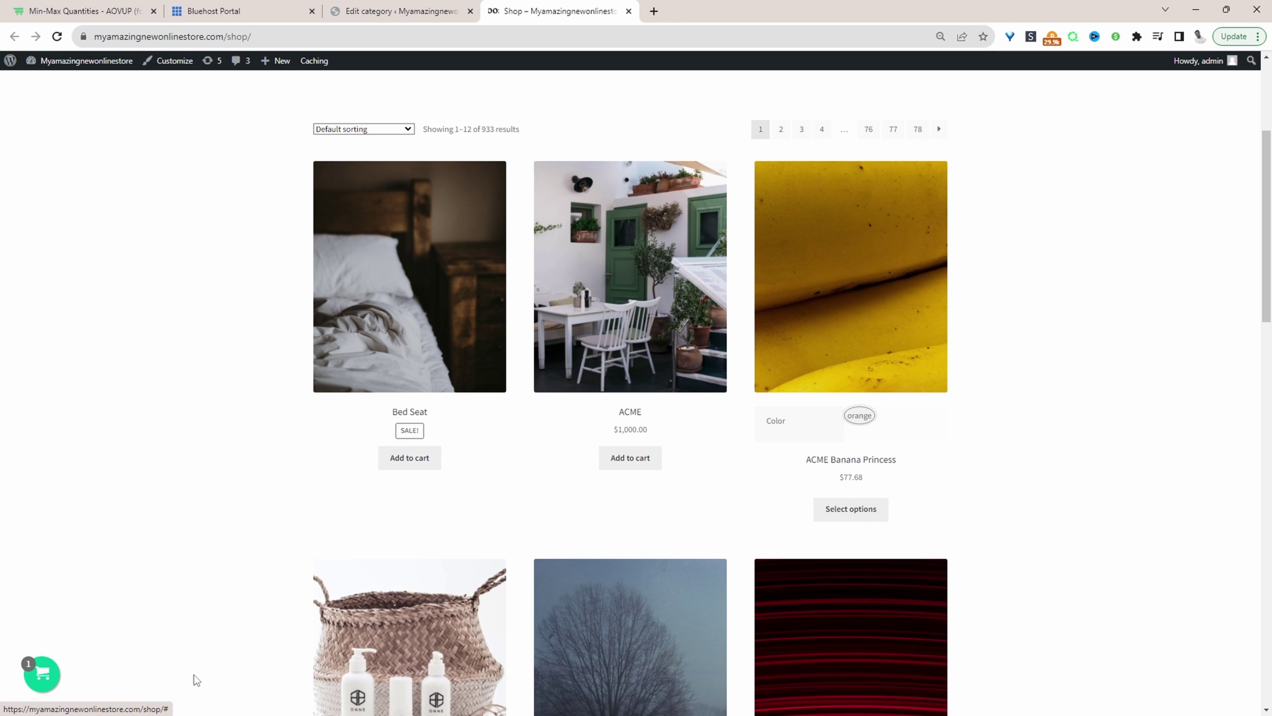
# Pick the brown swatch on the Shop page and add ACME Motorola to the cart.
pyautogui.scroll(-8, 651, 497)
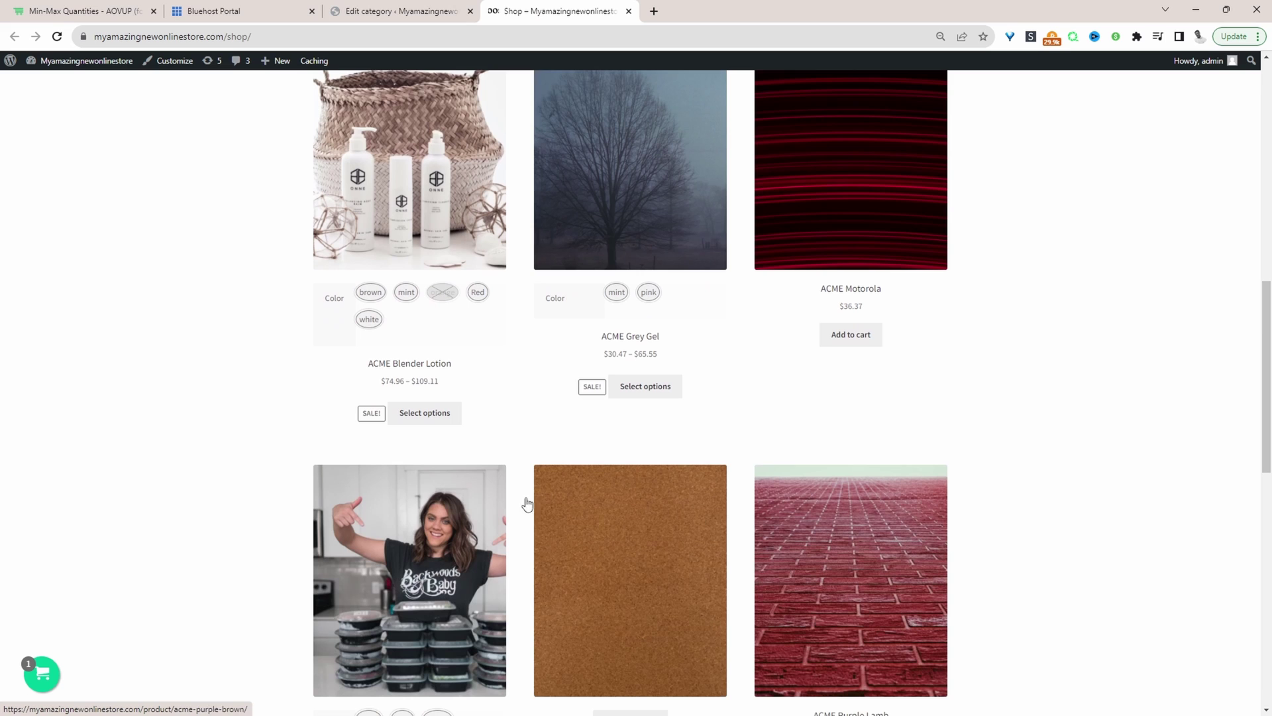
pyautogui.click(371, 292)
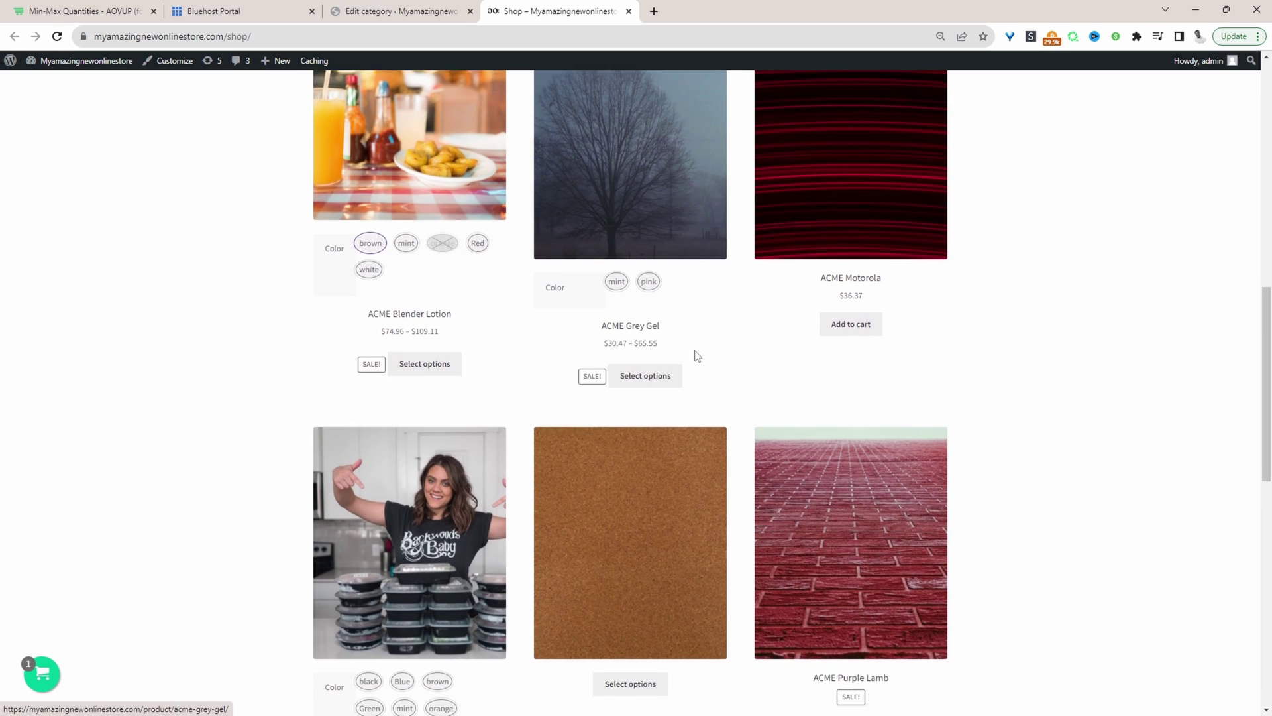
pyautogui.click(842, 323)
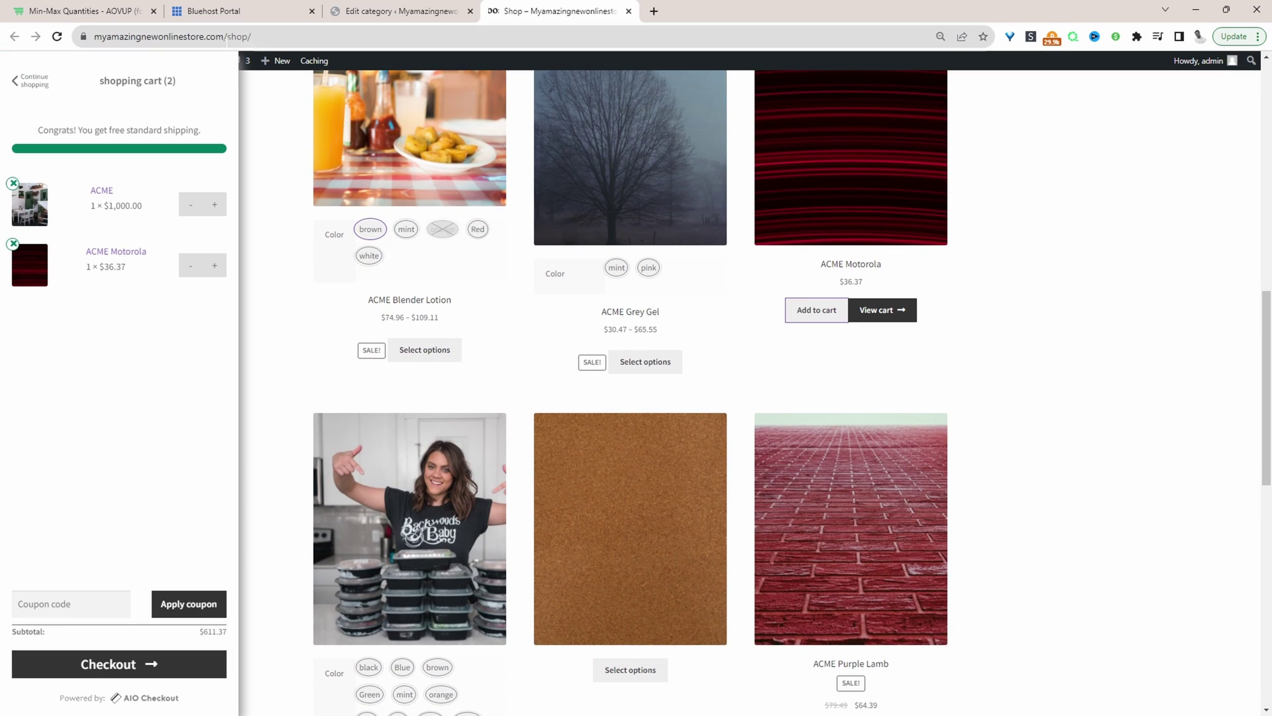
# Open the cart page and check the 'maximum allowed order quantity is 1' warning and cart totals.
pyautogui.scroll(10, 965, 355)
pyautogui.moveTo(861, 153)
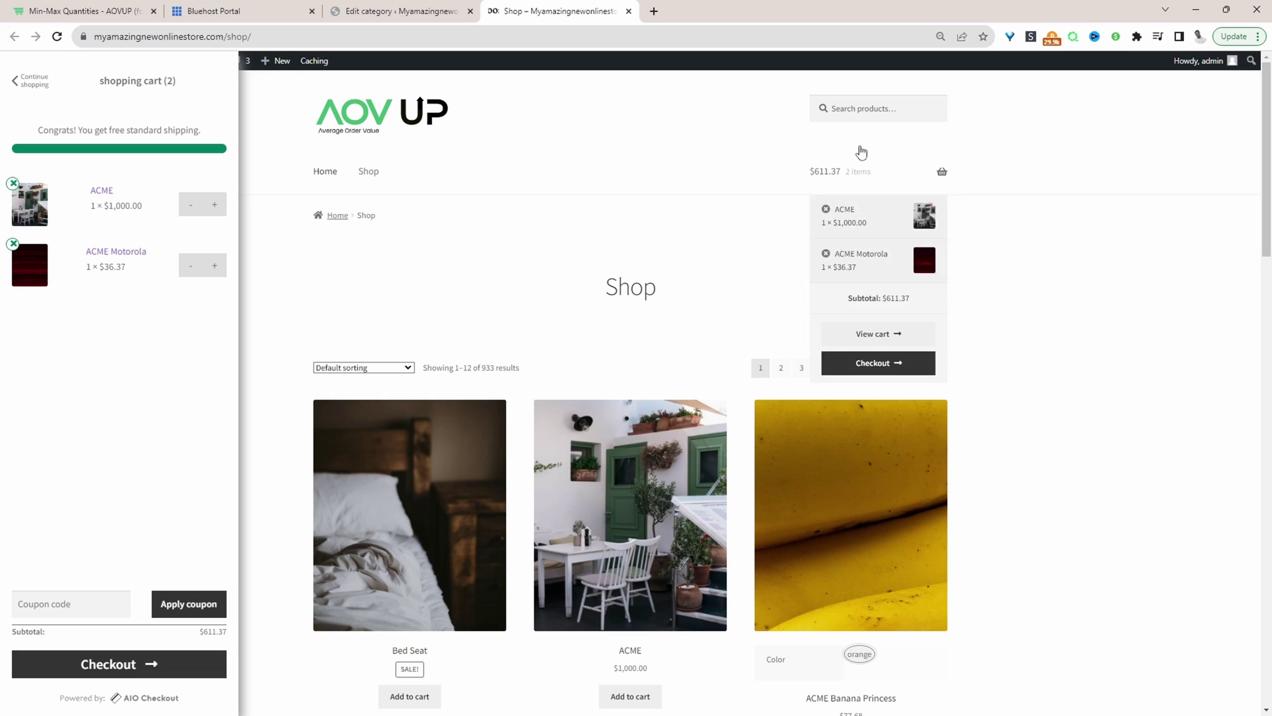
pyautogui.click(873, 333)
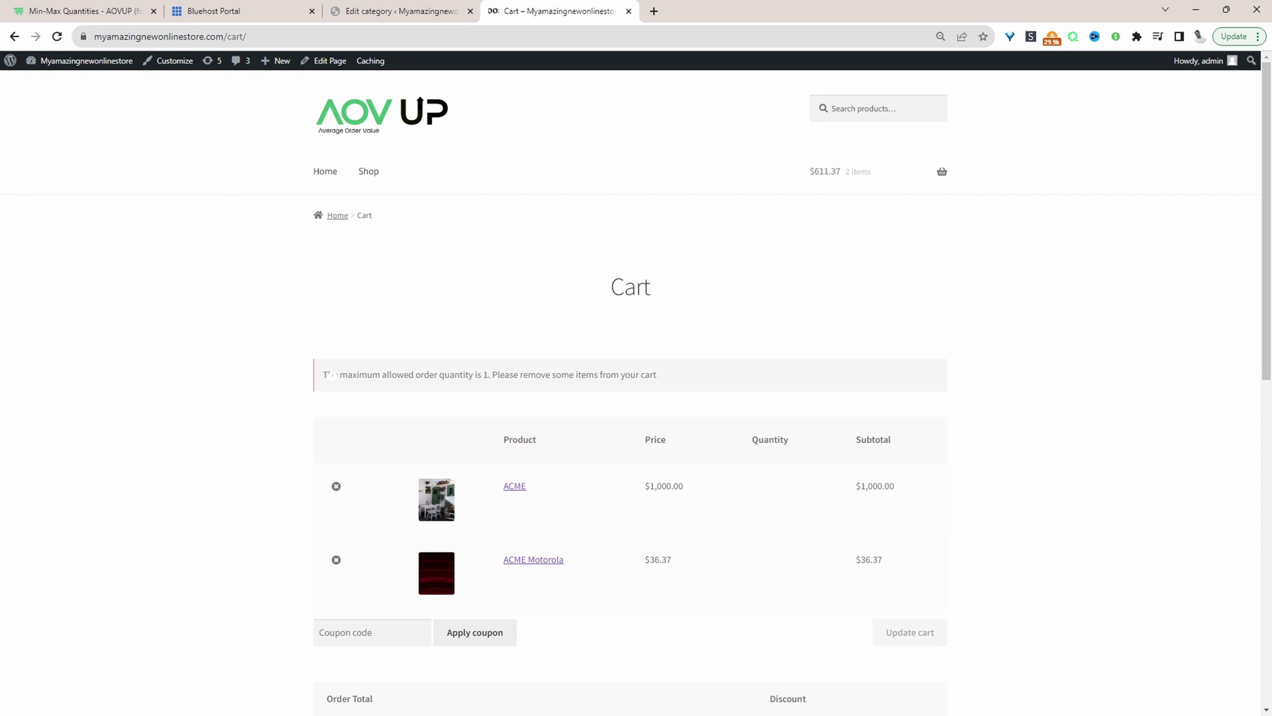
pyautogui.moveTo(659, 376); pyautogui.dragTo(574, 398)
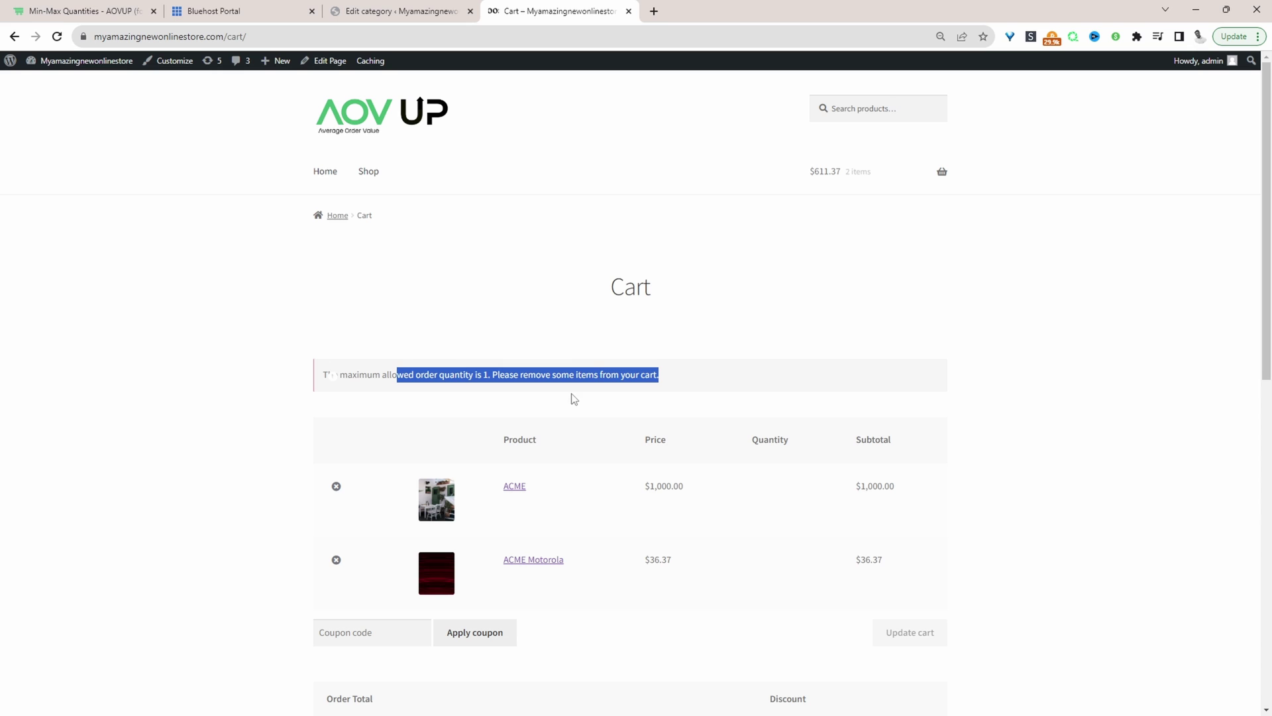
pyautogui.click(1087, 437)
pyautogui.scroll(-2, 879, 624)
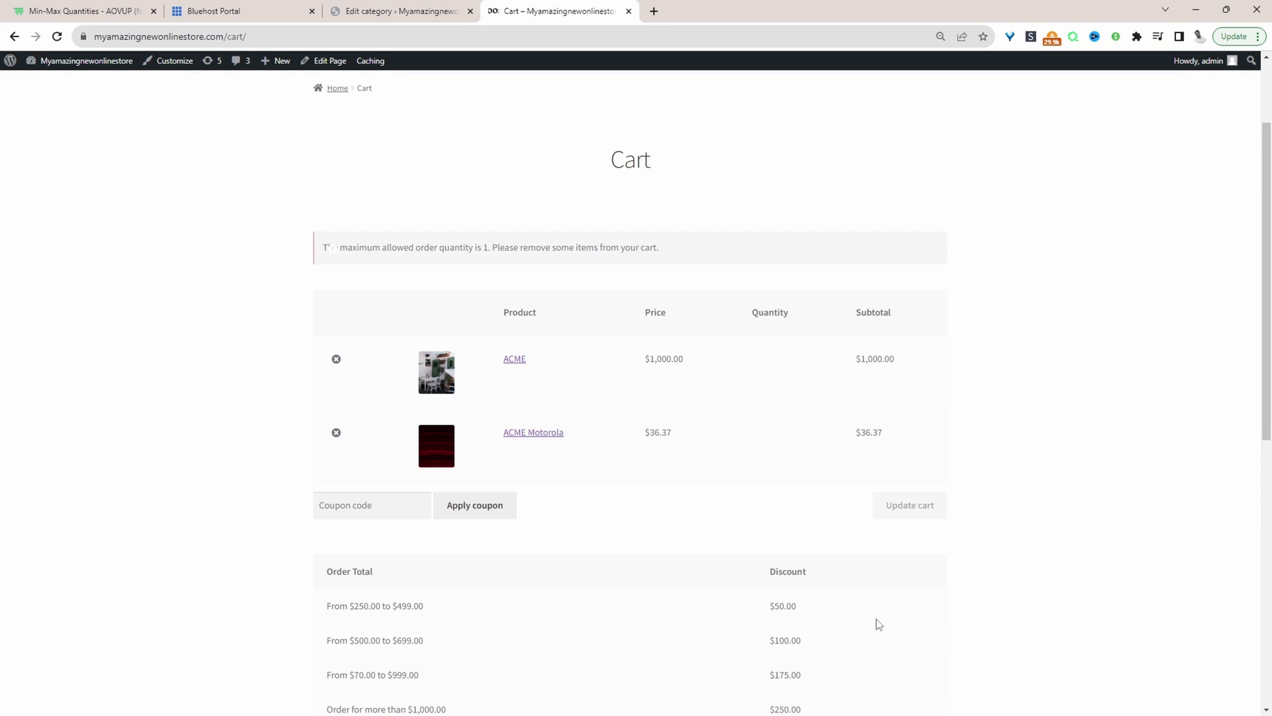
pyautogui.scroll(-8, 879, 624)
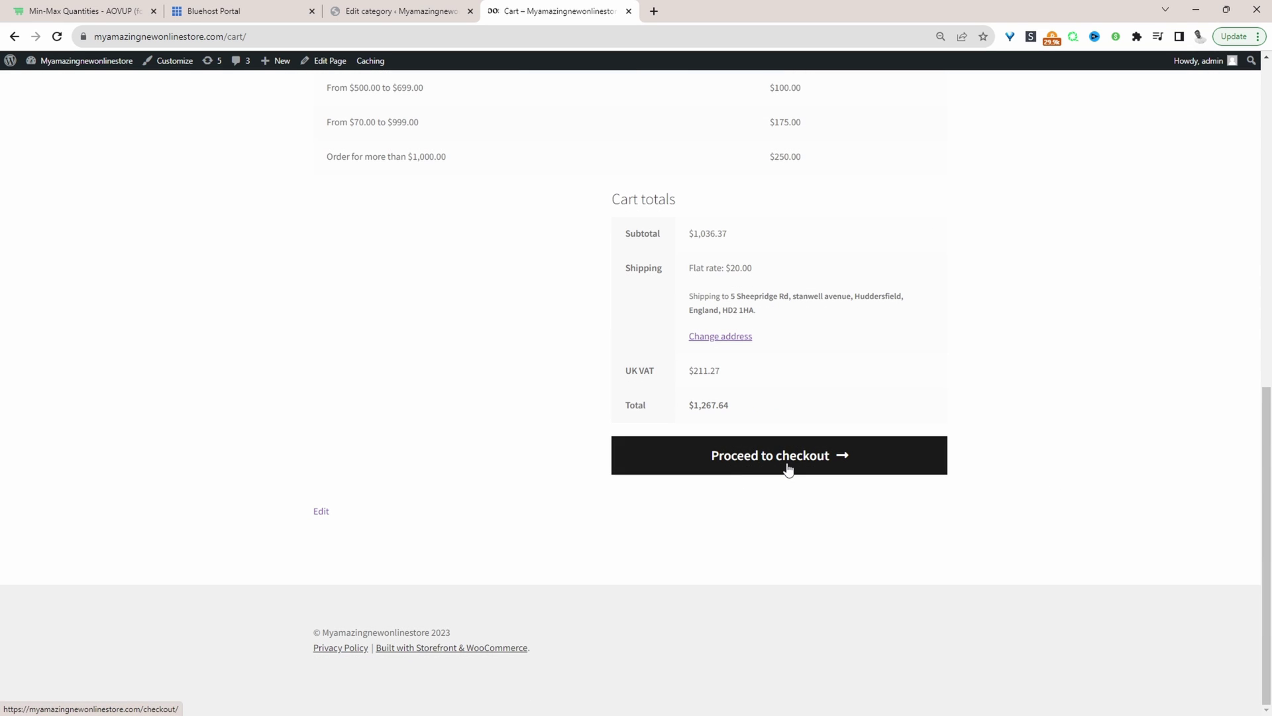
pyautogui.scroll(3, 693, 464)
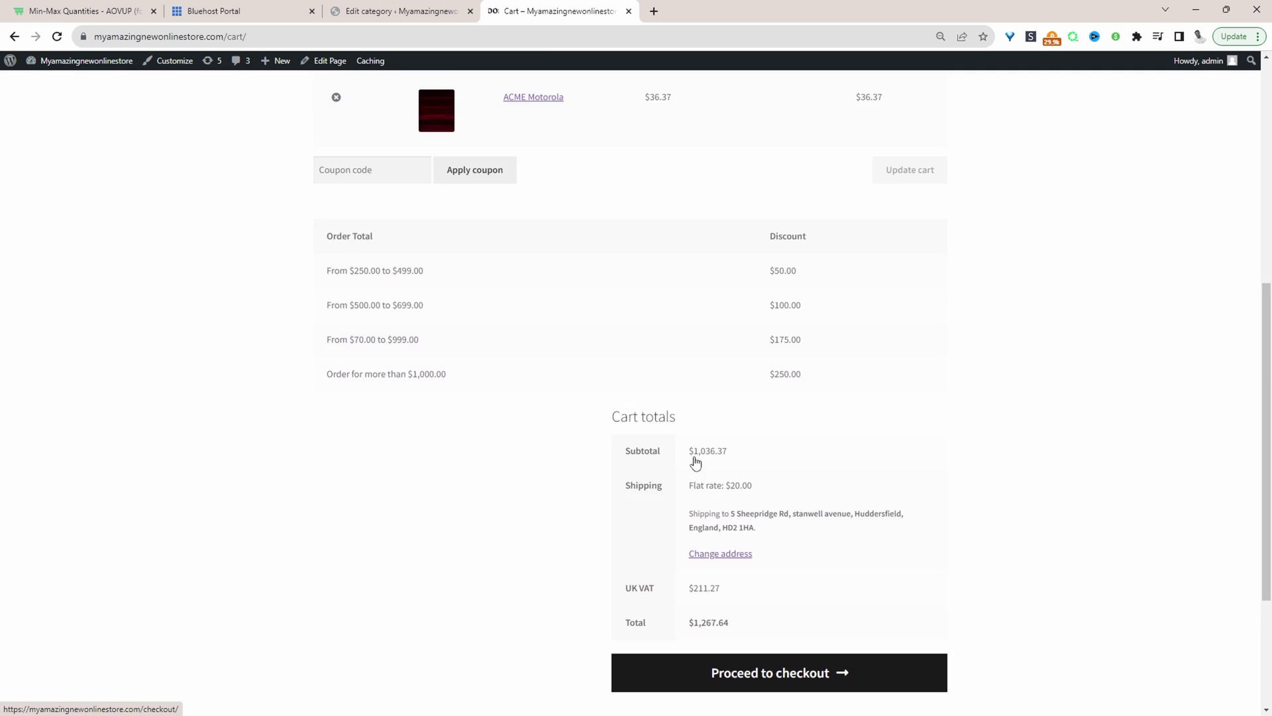
pyautogui.scroll(-3, 695, 462)
# After checkout is blocked, remove ACME and check out ACME Motorola alone for $67.64.
pyautogui.click(742, 467)
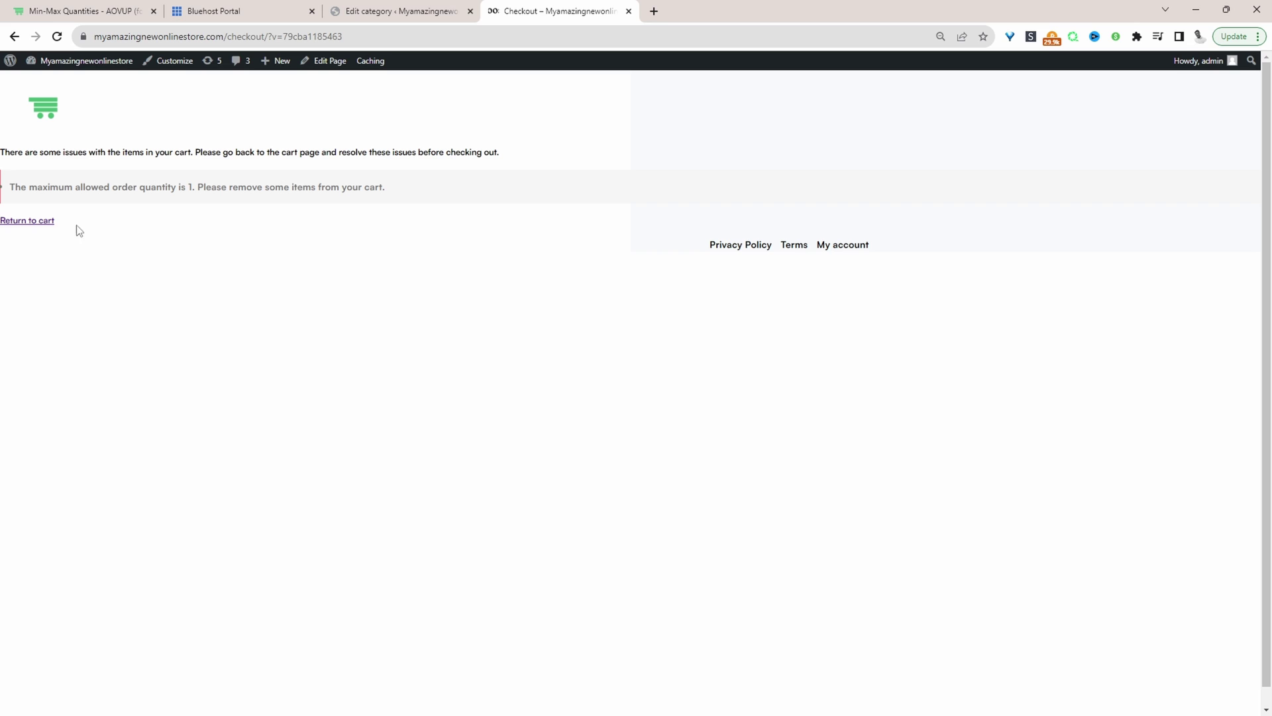
pyautogui.click(40, 223)
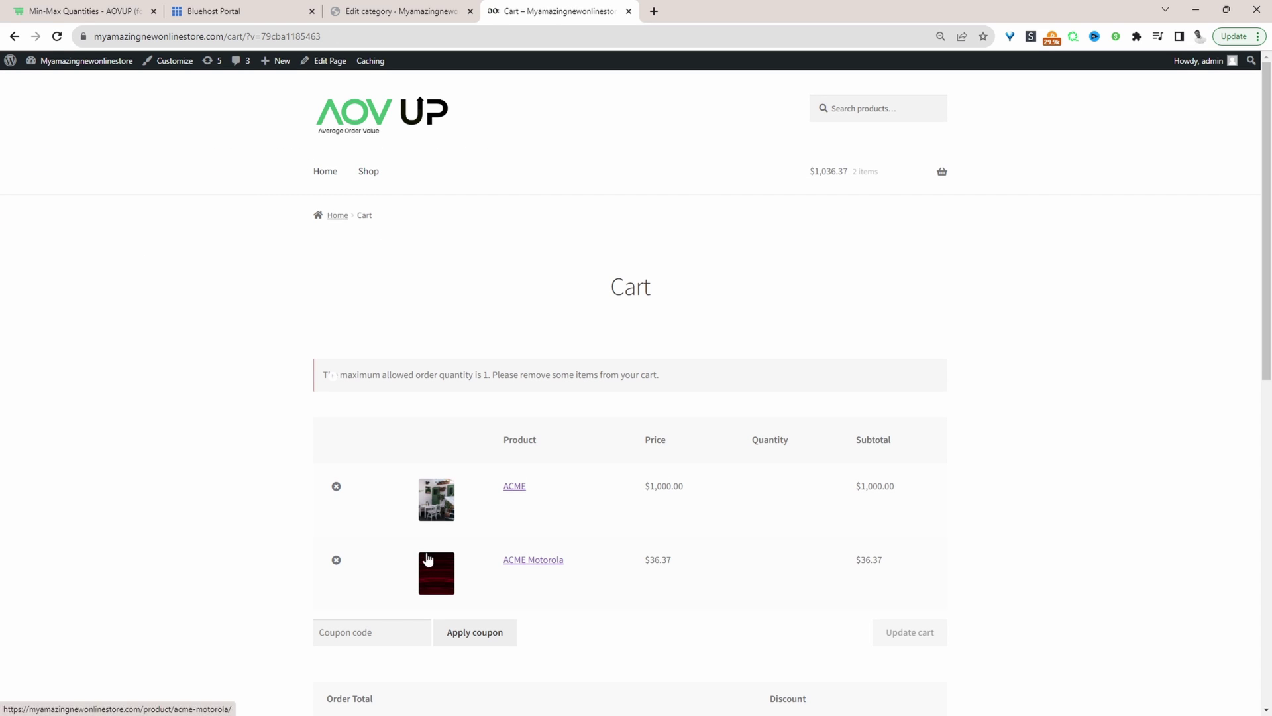
pyautogui.click(336, 486)
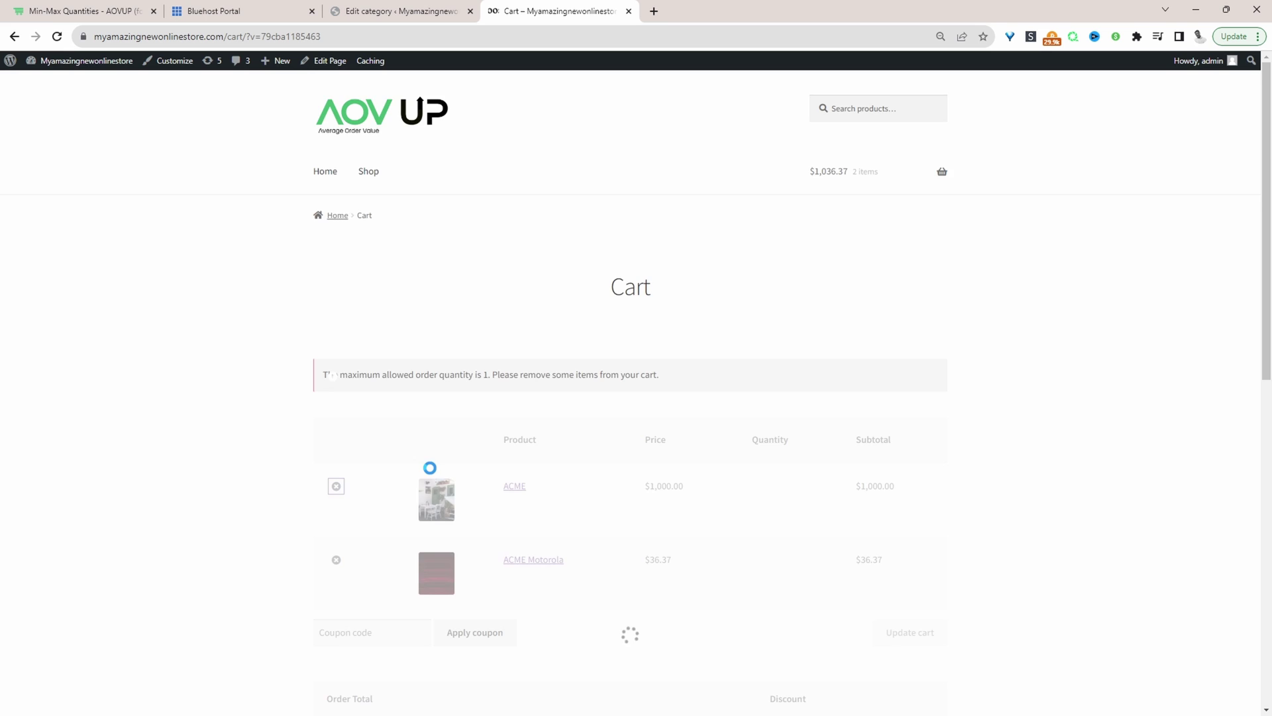
pyautogui.scroll(-5, 462, 494)
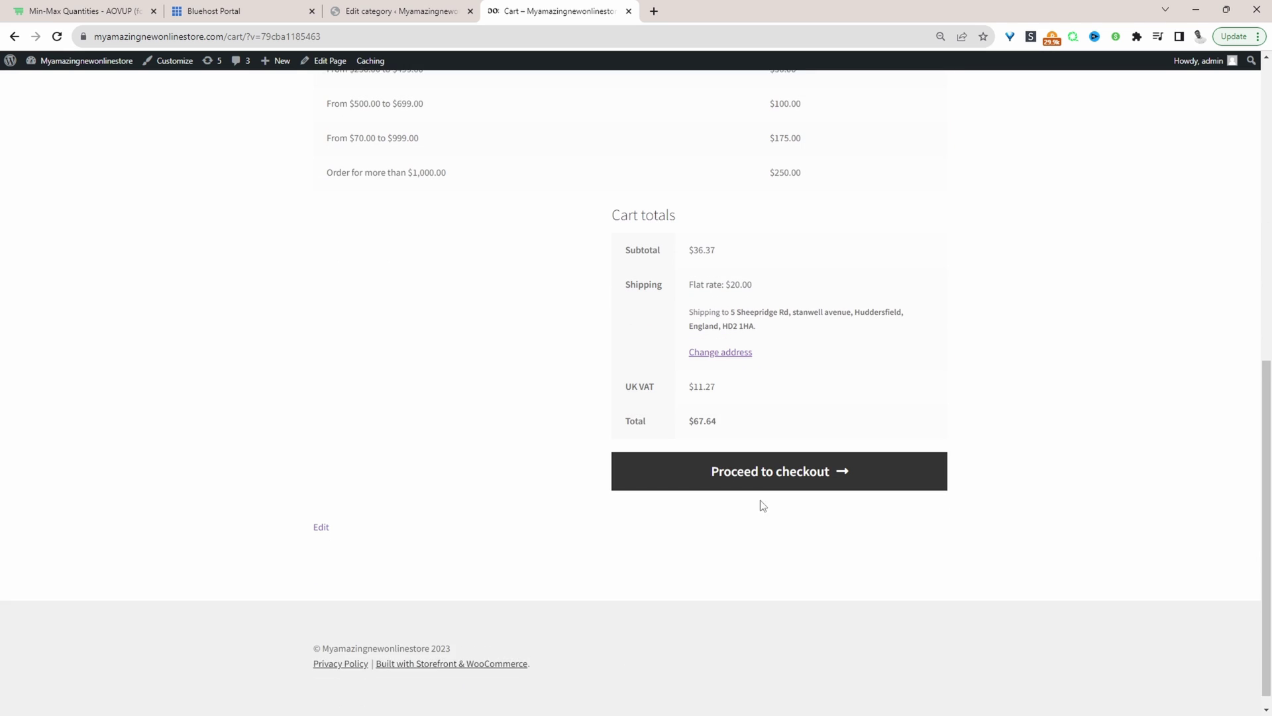
pyautogui.click(833, 457)
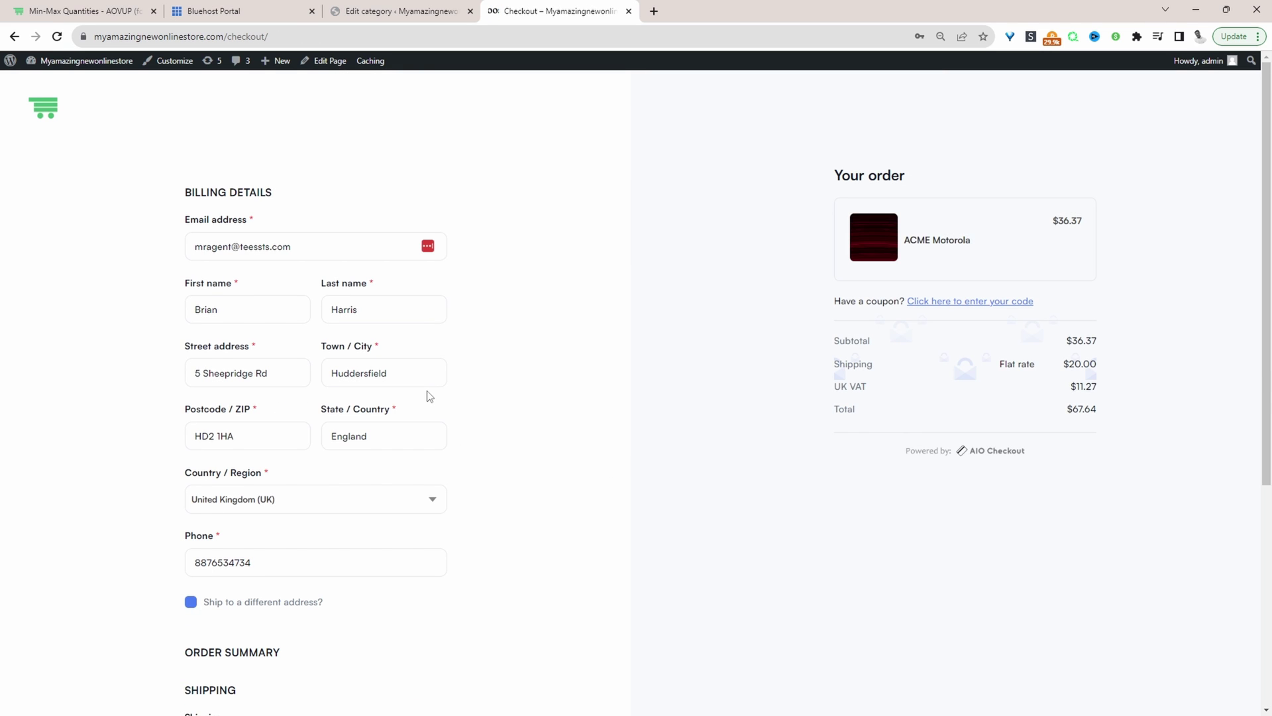